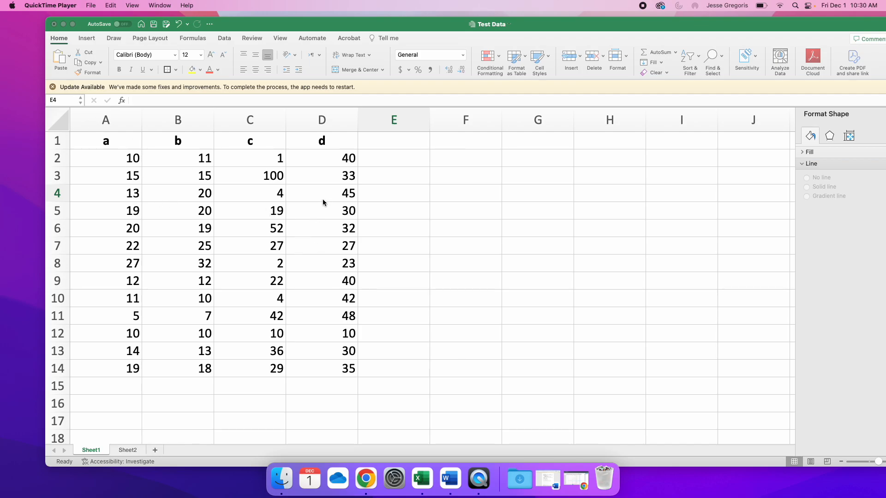
# - Insert a scatter chart plotting column A (a) against column D (d) on Sheet1
pyautogui.click(117, 131)
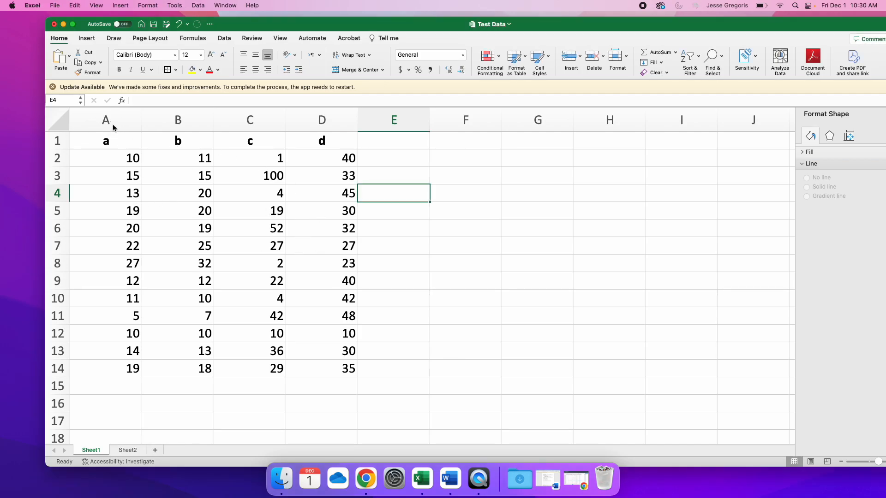
pyautogui.click(112, 124)
pyautogui.keyDown('super'); pyautogui.click(320, 121); pyautogui.keyUp('super')
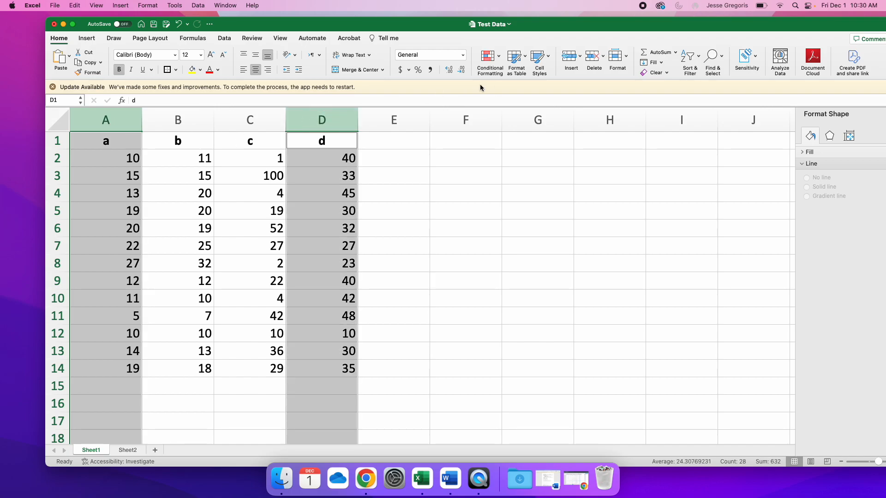
pyautogui.click(87, 39)
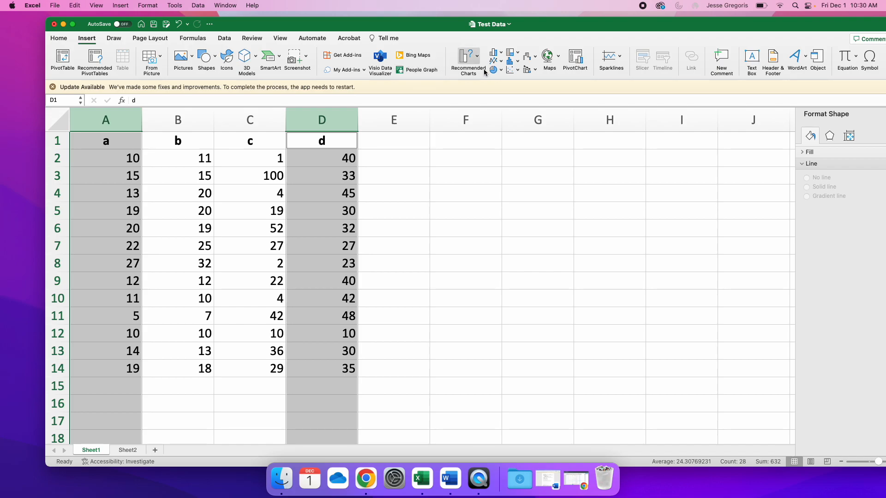
pyautogui.click(513, 70)
pyautogui.click(524, 121)
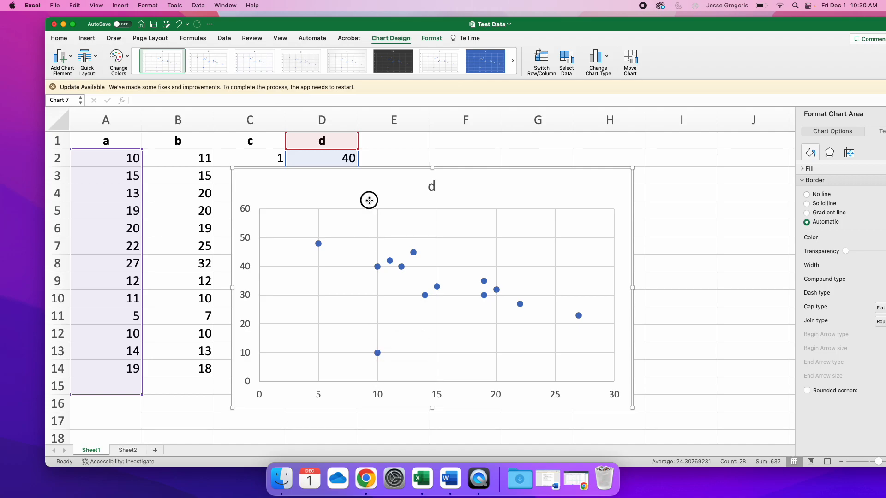
# - Add a linear trendline to the scatter chart and show its R-squared value in a label just below the line
pyautogui.click(59, 56)
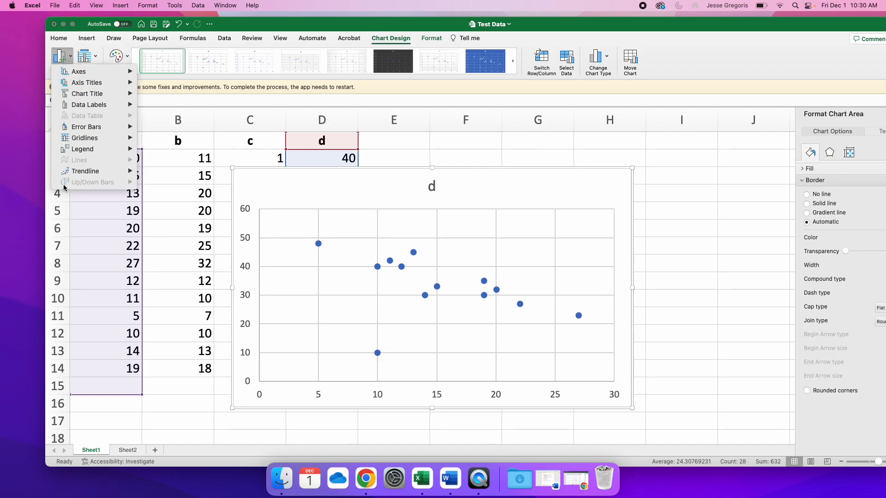
pyautogui.moveTo(71, 175)
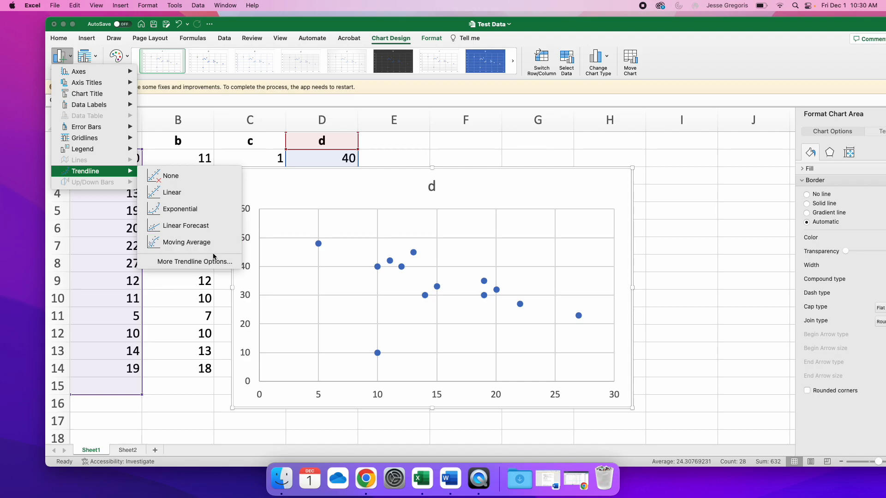
pyautogui.click(189, 261)
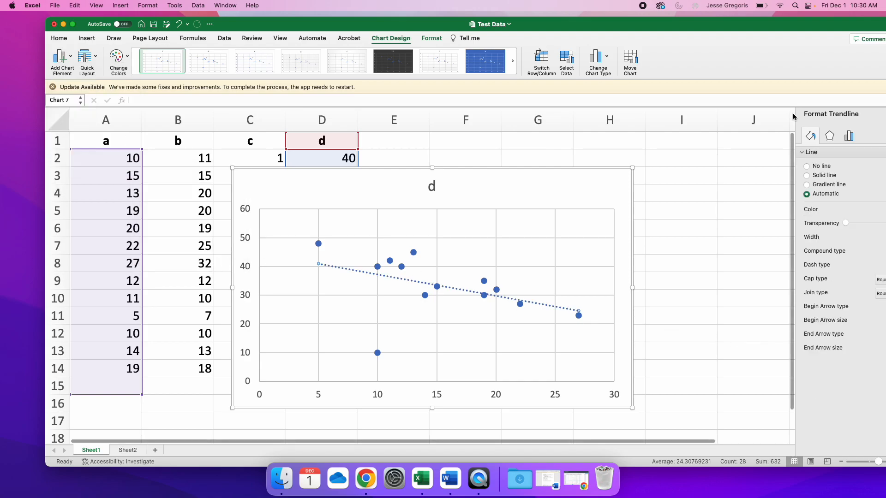
pyautogui.doubleClick(760, 30)
pyautogui.click(803, 136)
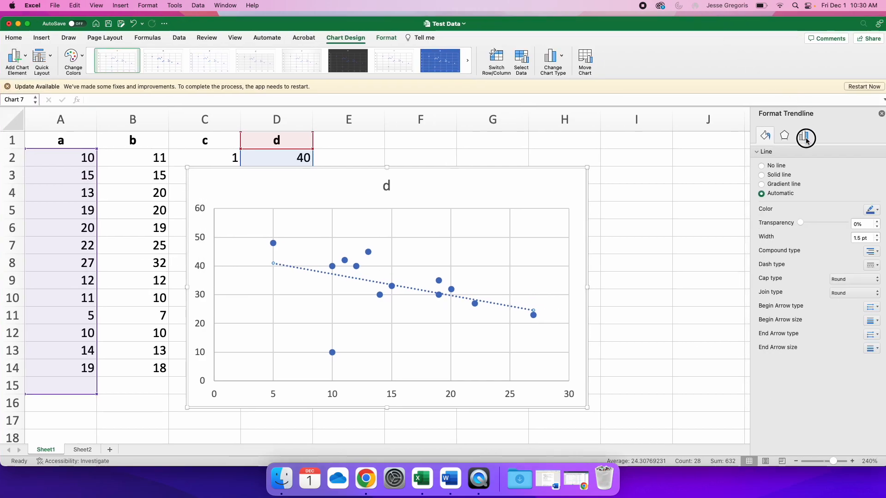
pyautogui.click(764, 382)
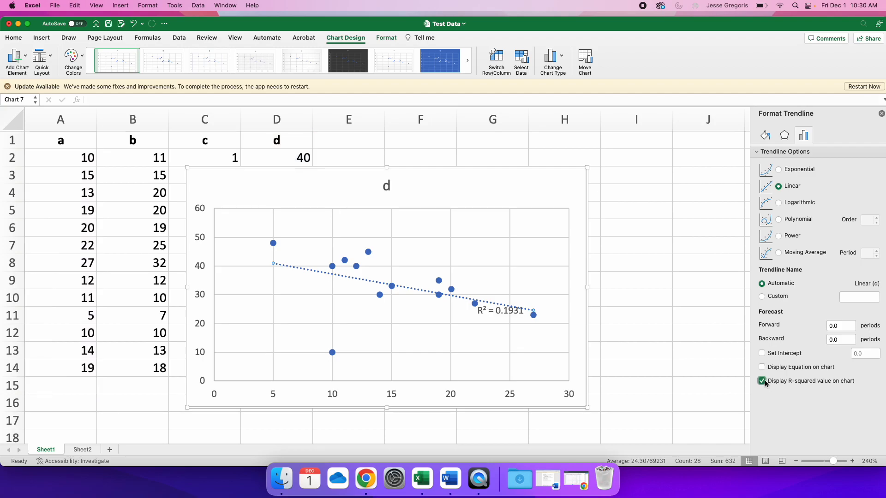
pyautogui.moveTo(513, 313); pyautogui.dragTo(496, 333)
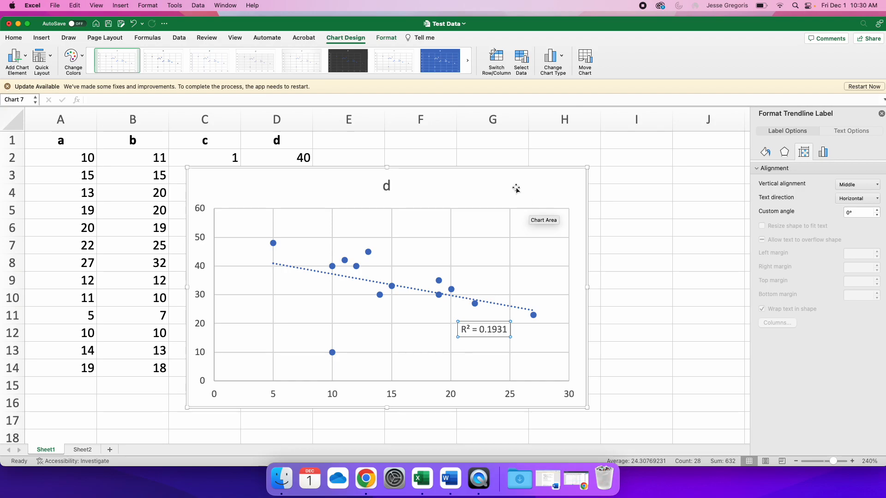
# - Move the scatter chart to the empty area beside column D so the data columns are uncovered
pyautogui.click(625, 192)
pyautogui.moveTo(515, 188); pyautogui.dragTo(690, 184)
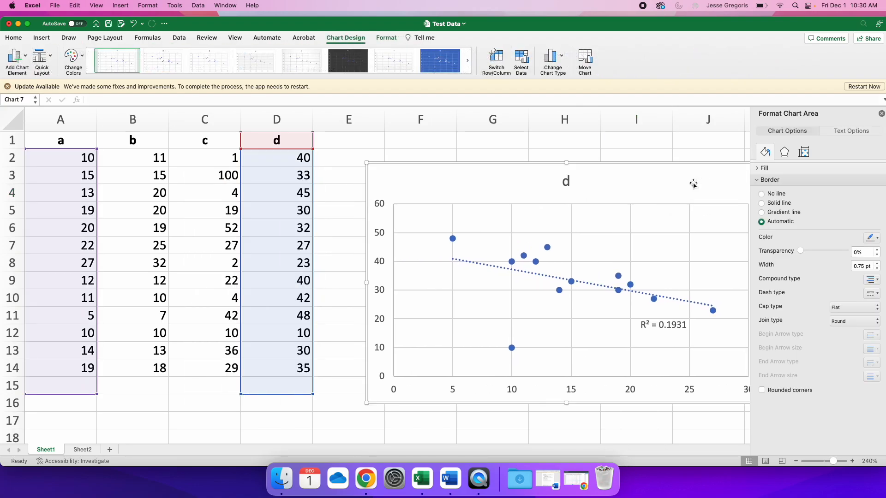
pyautogui.click(360, 163)
pyautogui.click(61, 120)
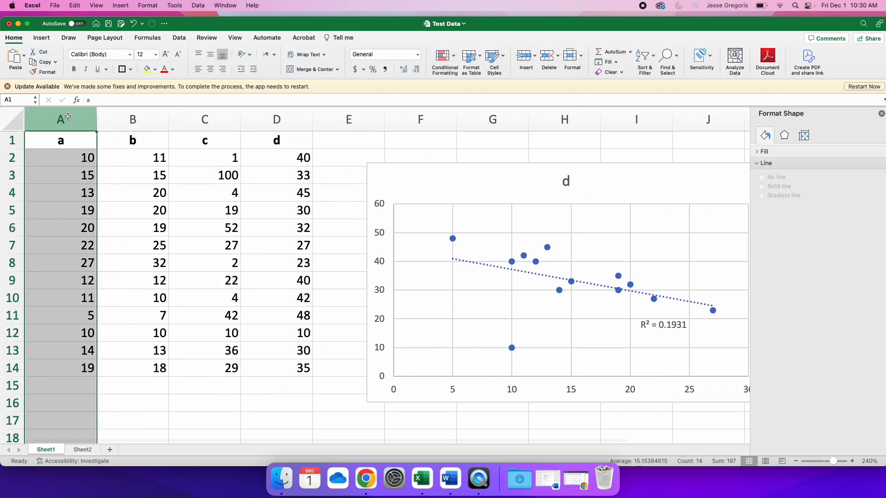
pyautogui.keyDown('super'); pyautogui.click(289, 121); pyautogui.keyUp('super')
pyautogui.press('super+c')
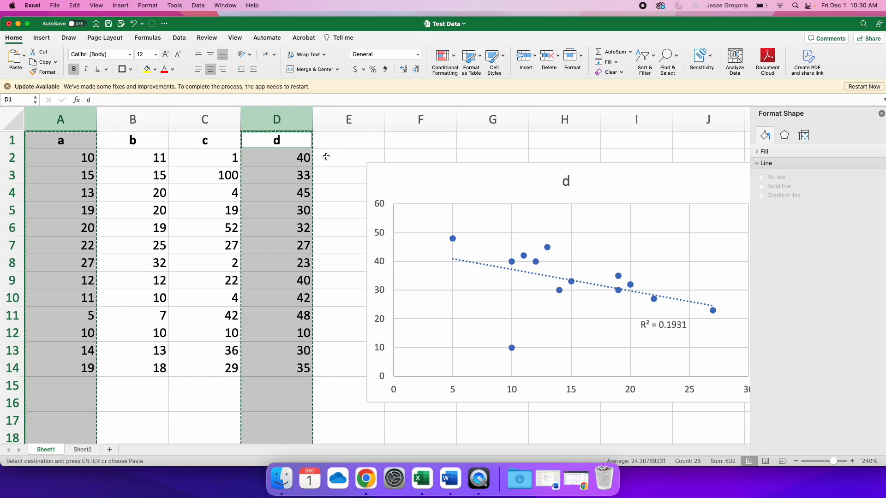
# - Clear the existing contents of cells A1:F17 on Sheet2
pyautogui.click(73, 453)
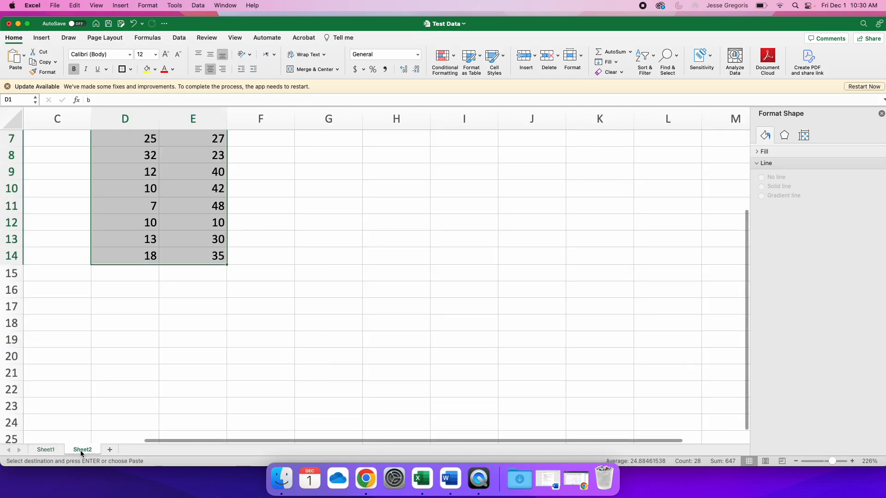
pyautogui.scroll(5, 176, 251)
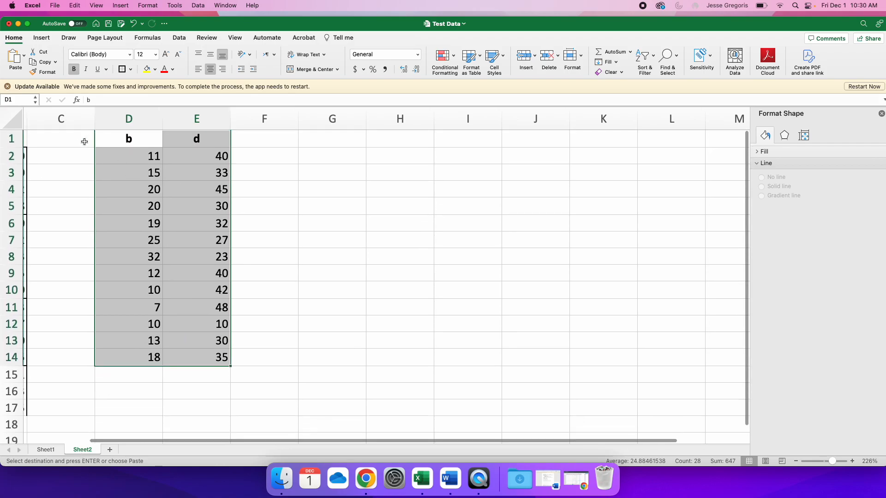
pyautogui.hscroll(-3, 65, 138)
pyautogui.hscroll(1, 208, 143)
pyautogui.moveTo(346, 143); pyautogui.dragTo(51, 408)
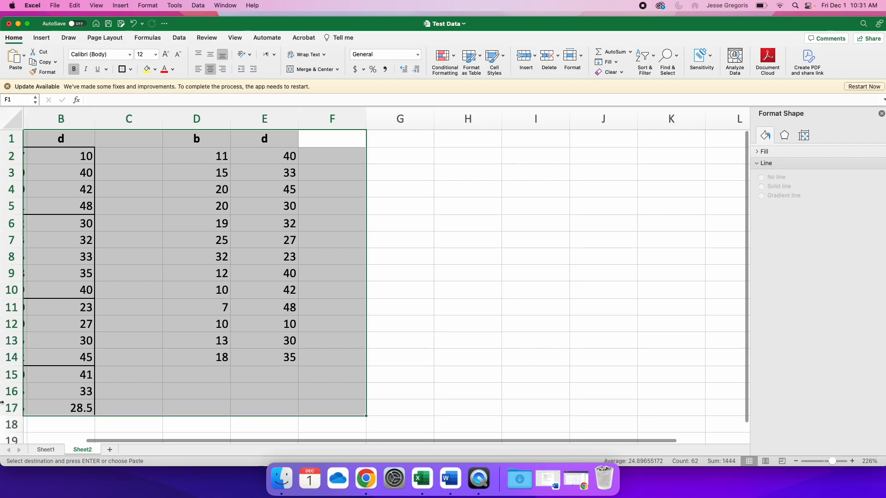
pyautogui.press('Delete')
pyautogui.hscroll(-3, 239, 348)
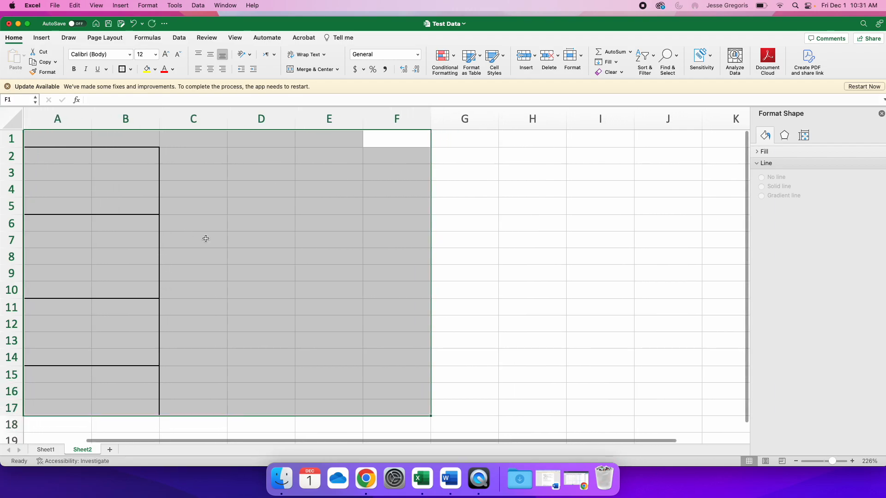
pyautogui.moveTo(397, 289); pyautogui.dragTo(347, 282)
pyautogui.click(68, 135)
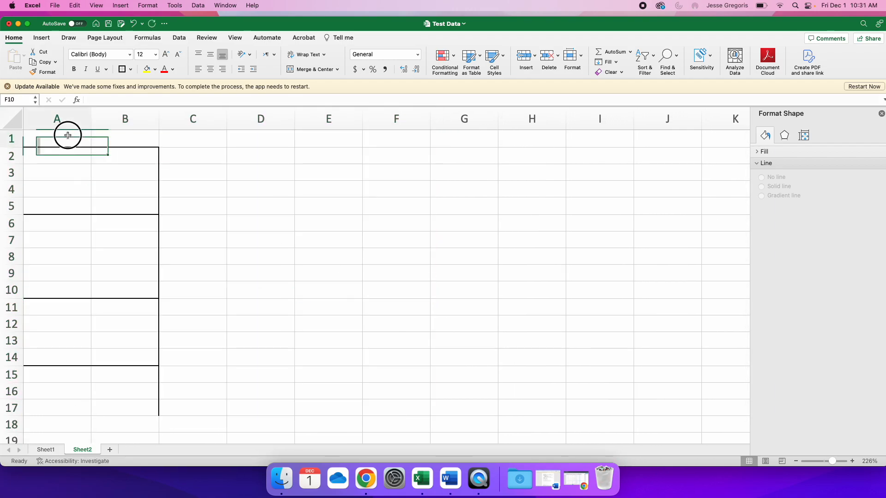
# - Copy columns A and D from Sheet1 and paste them into Sheet2 starting at cell A1
pyautogui.click(54, 448)
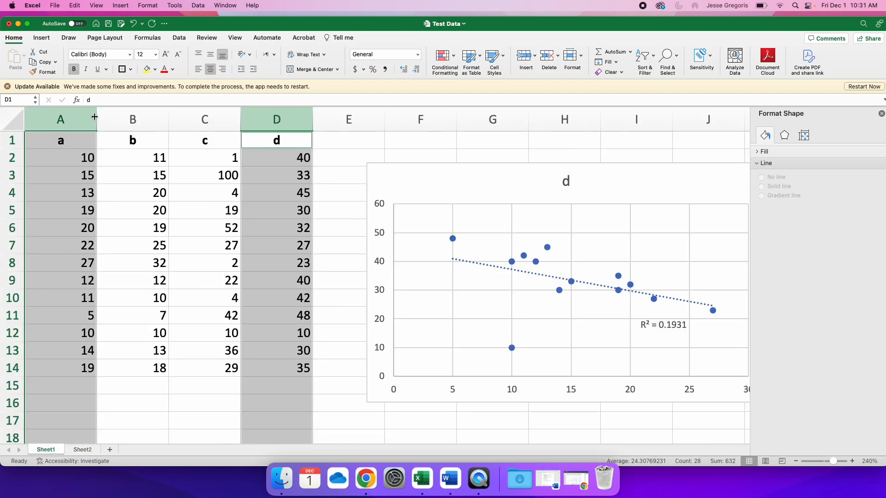
pyautogui.keyDown('super'); pyautogui.click(256, 120); pyautogui.keyUp('super')
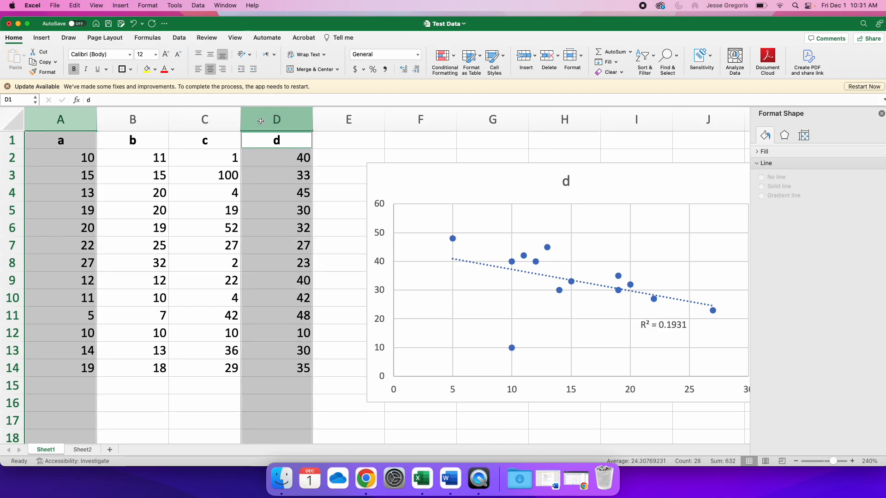
pyautogui.press('super+c')
pyautogui.click(82, 449)
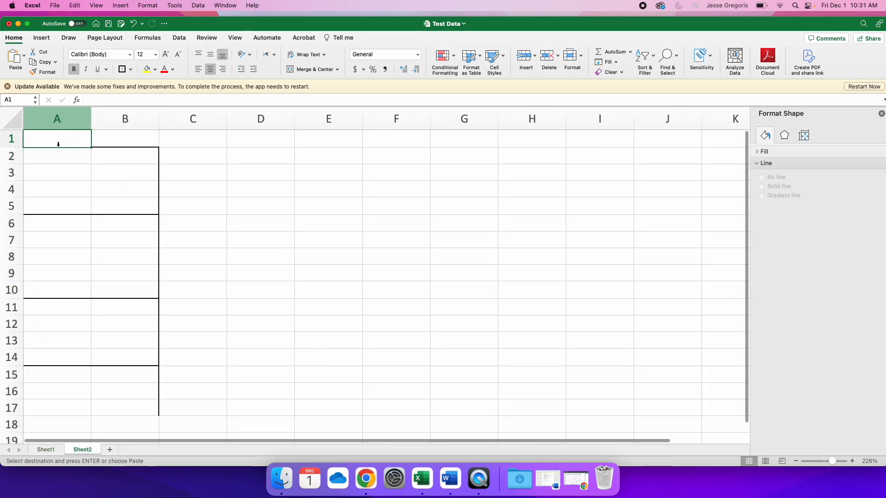
pyautogui.press('super+v')
pyautogui.click(242, 196)
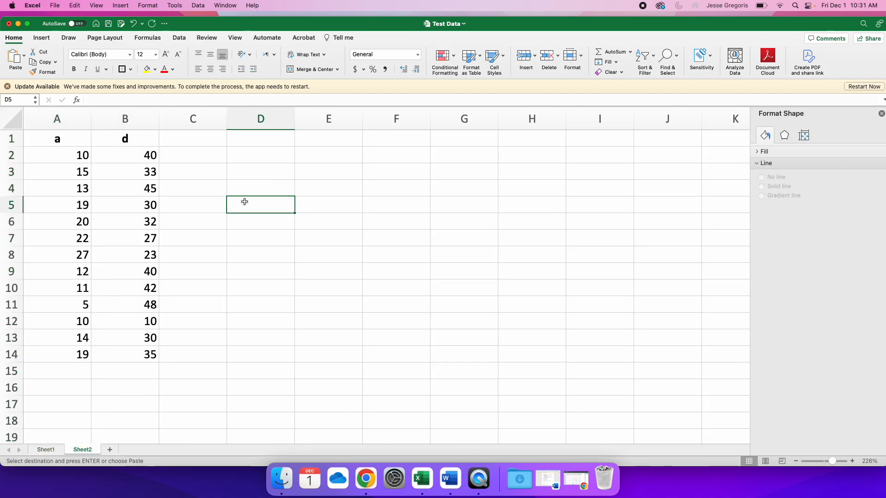
# - Paste a second copy of the two data columns on Sheet2 starting at cell D1
pyautogui.click(258, 137)
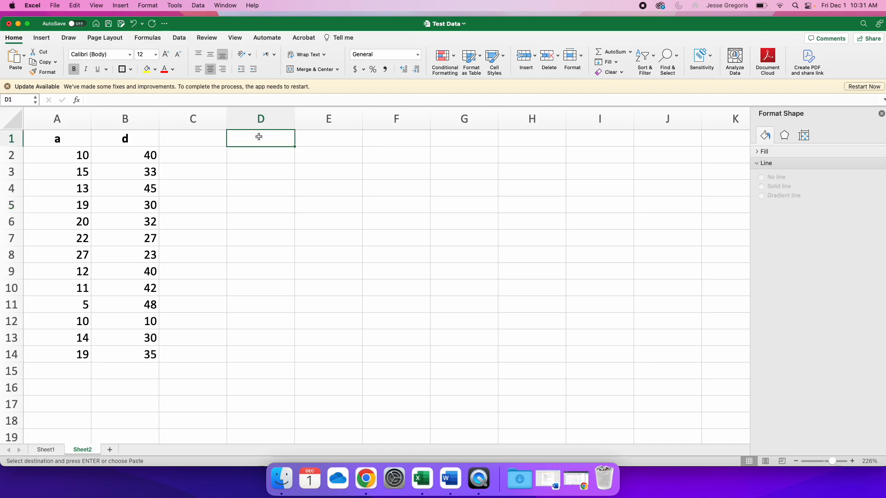
pyautogui.press('super+v')
pyautogui.click(417, 233)
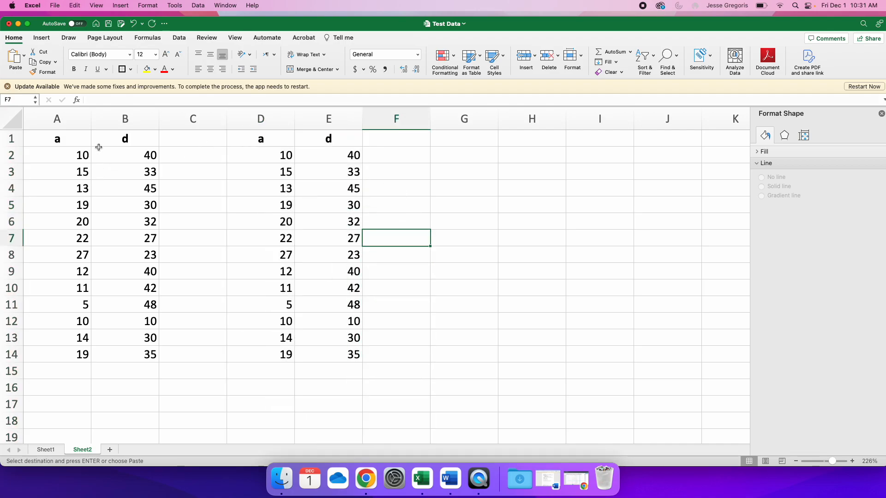
# - Insert a scatter chart from the a and d data in cells A1:B14 on Sheet2
pyautogui.moveTo(61, 138); pyautogui.dragTo(126, 358)
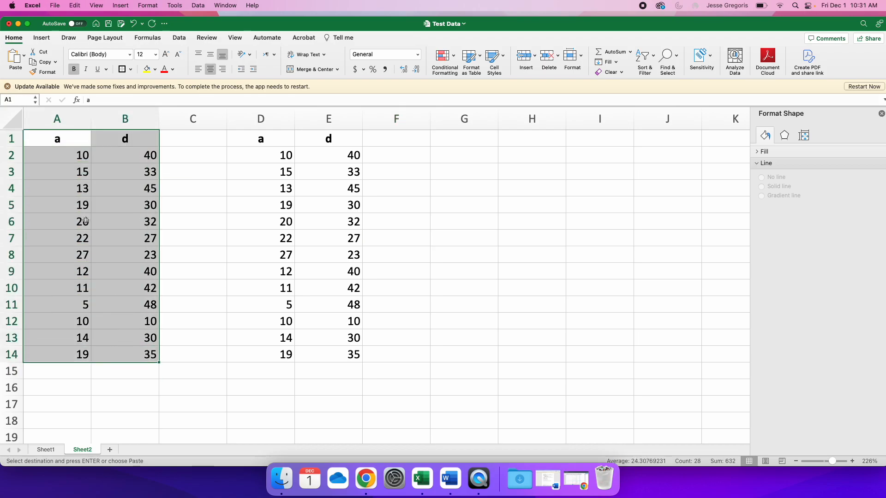
pyautogui.click(43, 38)
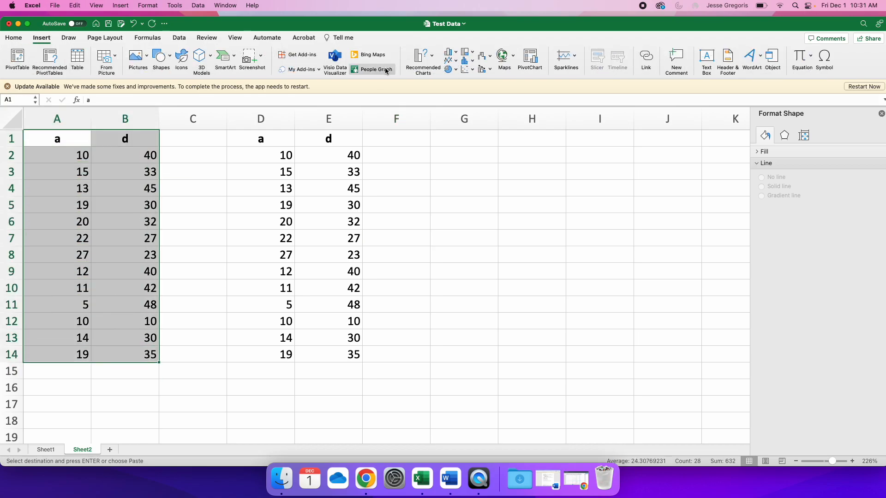
pyautogui.click(468, 69)
pyautogui.click(475, 92)
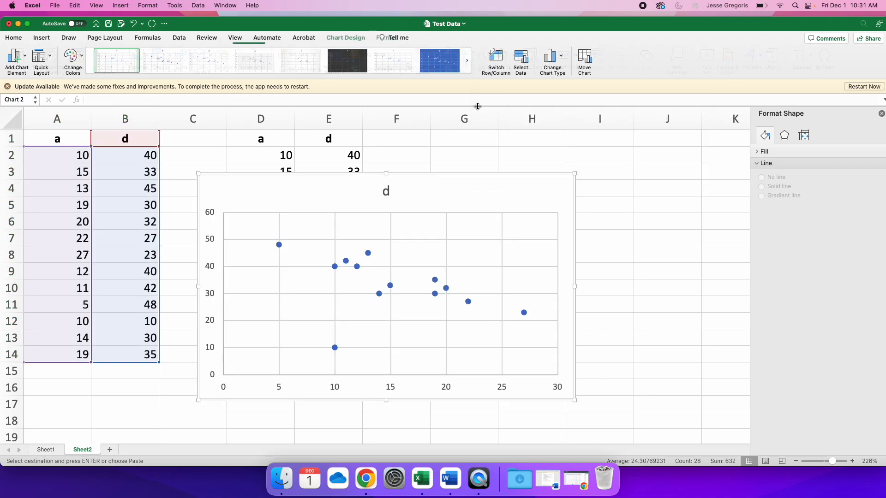
# - Change the scatter chart's title to "a vs d"
pyautogui.click(386, 194)
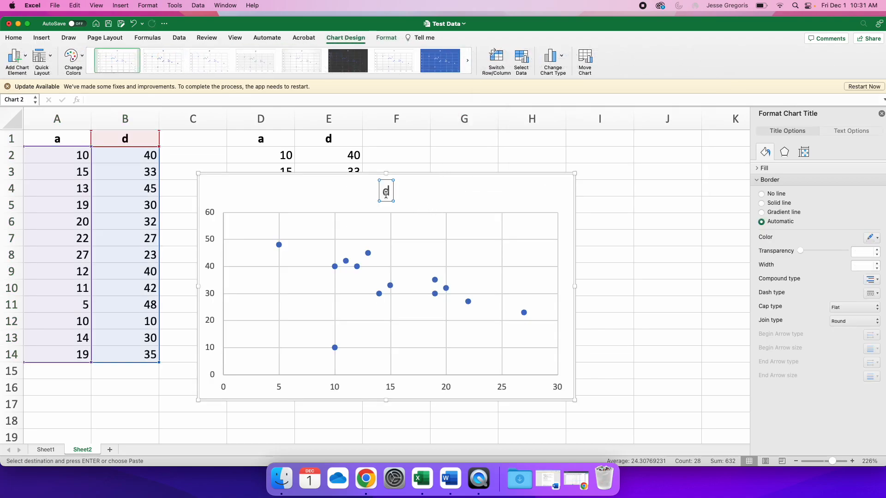
pyautogui.click(387, 193)
pyautogui.press('BackSpace')
pyautogui.write('A')
pyautogui.press('BackSpace')
pyautogui.write('a vs D')
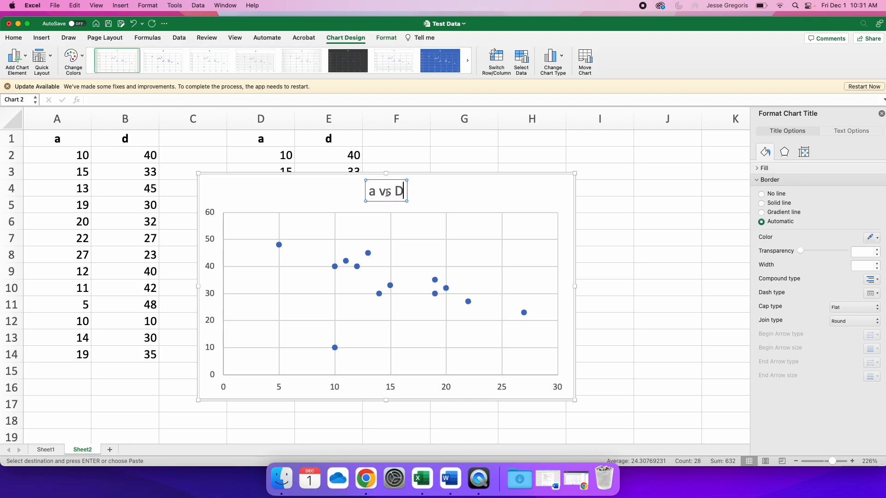
pyautogui.press('BackSpace')
pyautogui.write('d')
pyautogui.click(370, 388)
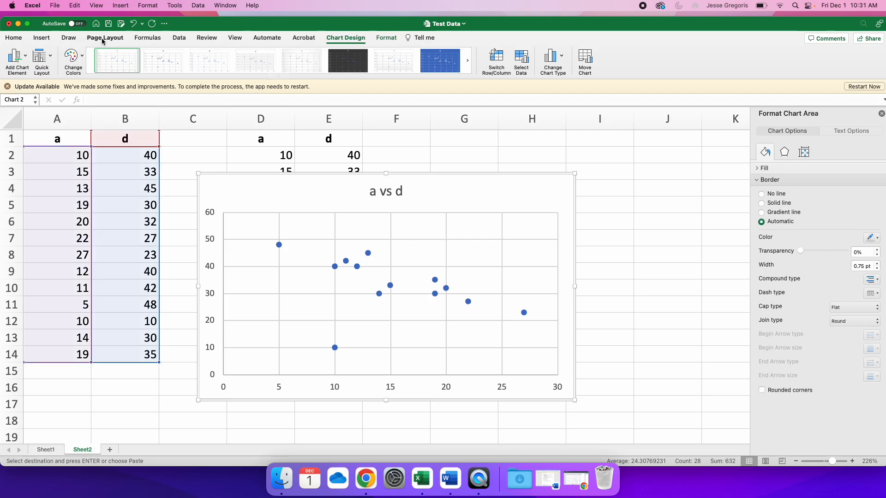
# - Add a primary horizontal axis title to the chart and set its text to "Item a"
pyautogui.click(24, 57)
pyautogui.moveTo(27, 81)
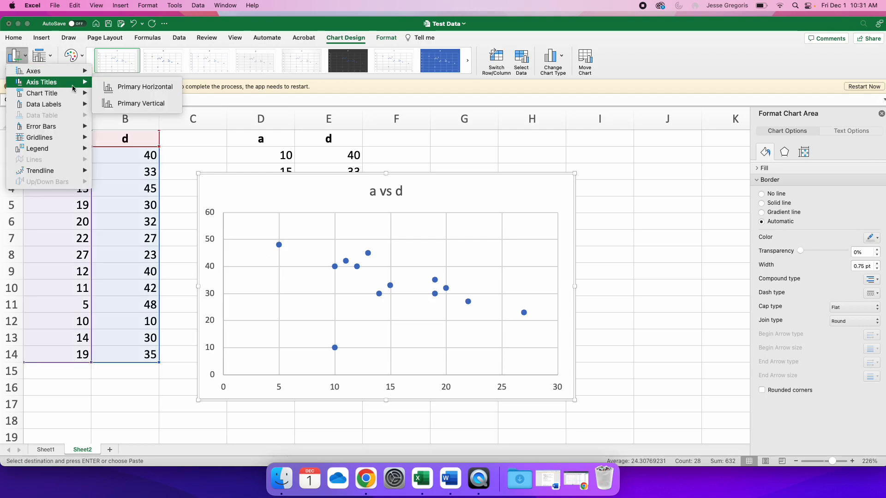
pyautogui.click(156, 89)
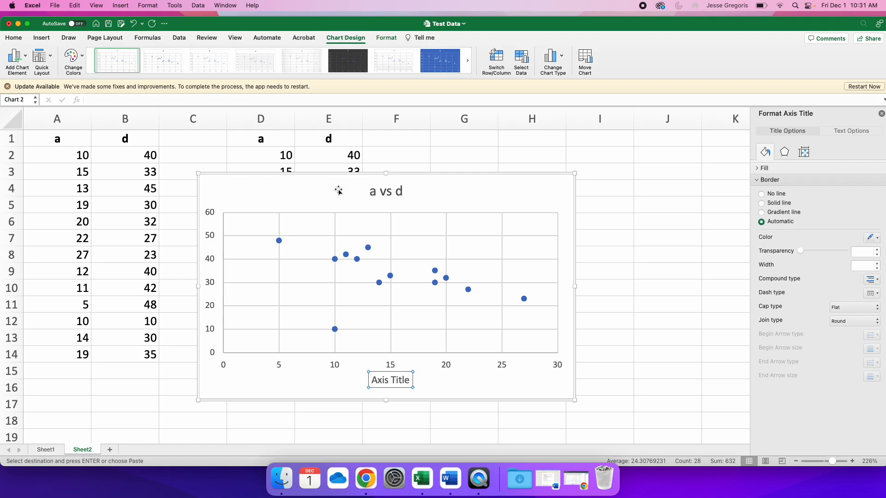
pyautogui.write('Item a')
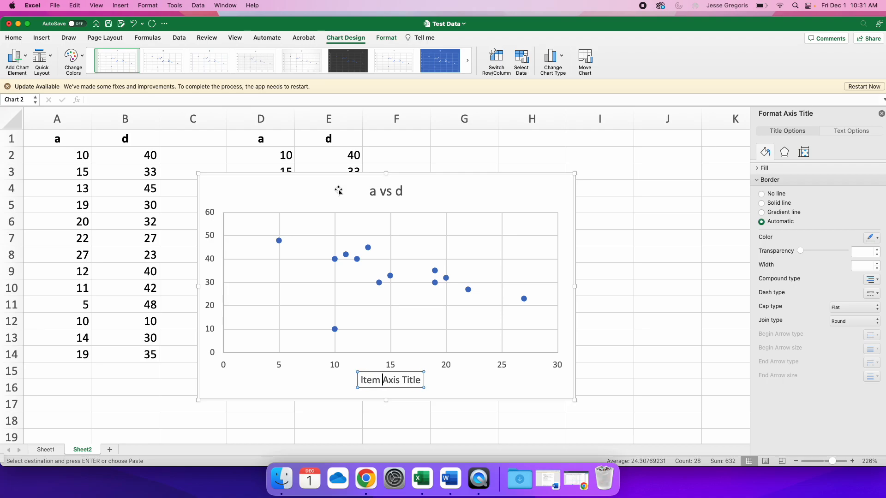
pyautogui.hotkey('shift', 'Right')
pyautogui.hotkey('shift', 'Right')
pyautogui.hotkey('shift', 'Right')
pyautogui.hotkey('shift', 'Right')
pyautogui.hotkey('shift', 'Right')
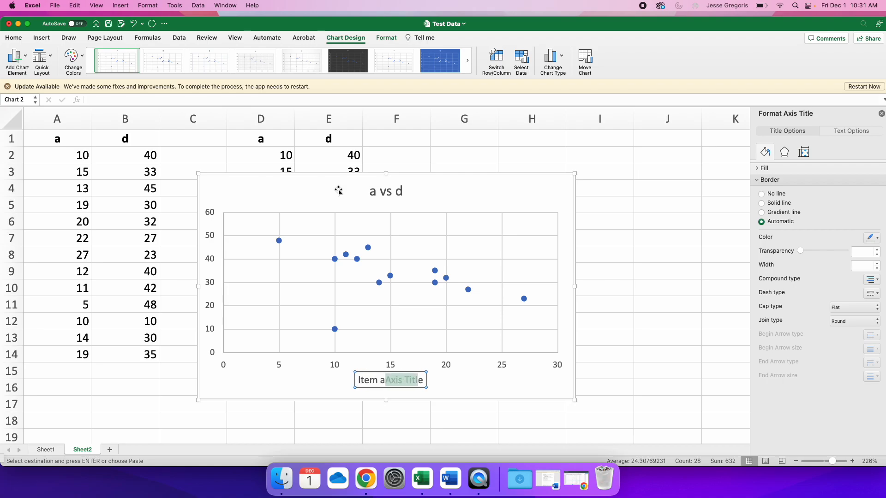
pyautogui.hotkey('shift', 'Right')
pyautogui.press('BackSpace')
# - Add a primary vertical axis title to the a vs d chart and set its text to "Item d"
pyautogui.click(27, 57)
pyautogui.moveTo(38, 83)
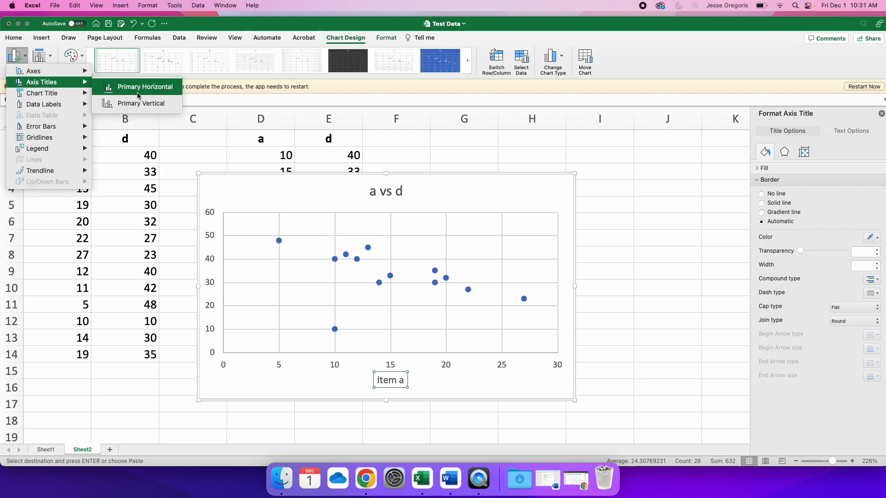
pyautogui.click(142, 106)
pyautogui.write('Item')
pyautogui.hotkey('shift', 'End')
pyautogui.write('d')
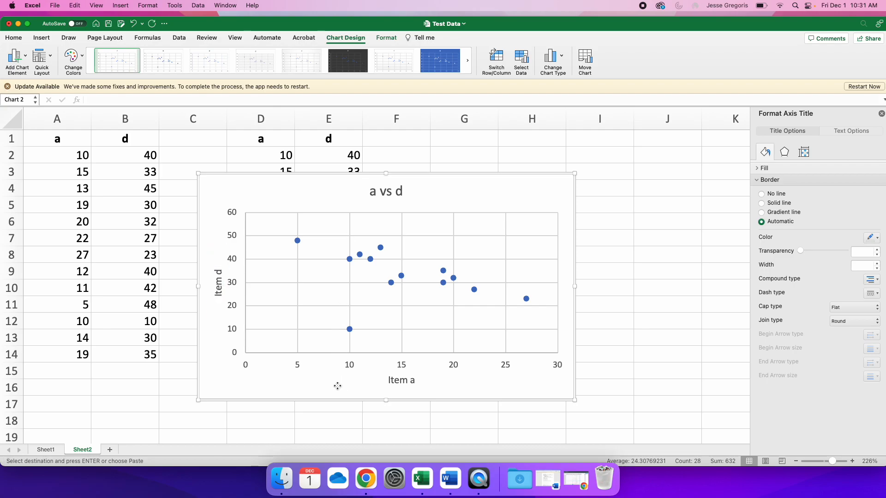
pyautogui.click(336, 385)
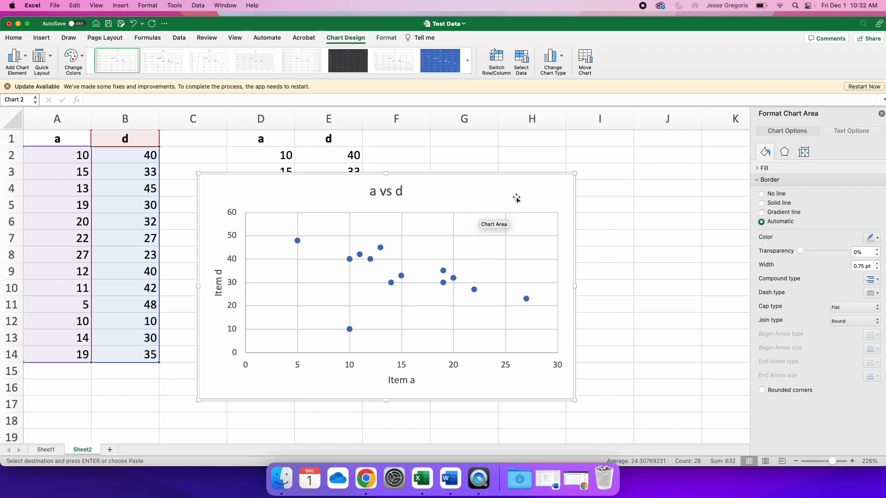
# - Move the a vs d chart clear of the copied data in columns D and E, starting at about column G
pyautogui.moveTo(529, 190); pyautogui.dragTo(720, 197)
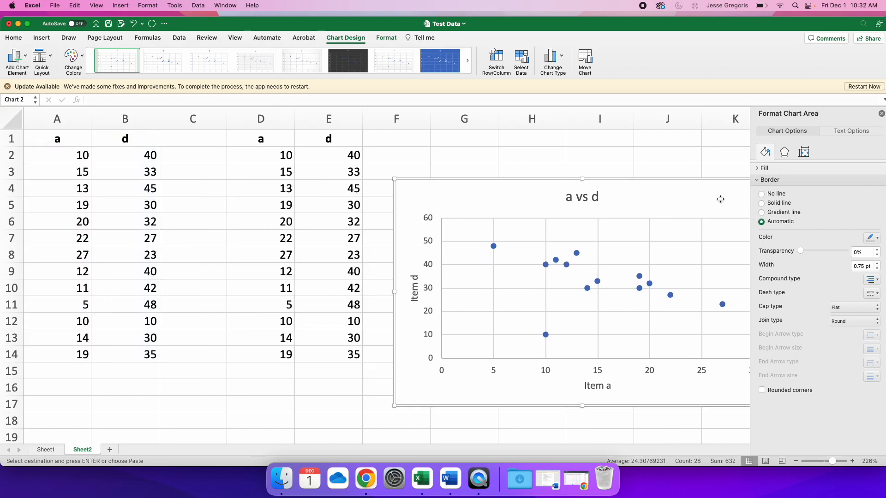
pyautogui.moveTo(465, 197); pyautogui.dragTo(503, 179)
pyautogui.click(402, 158)
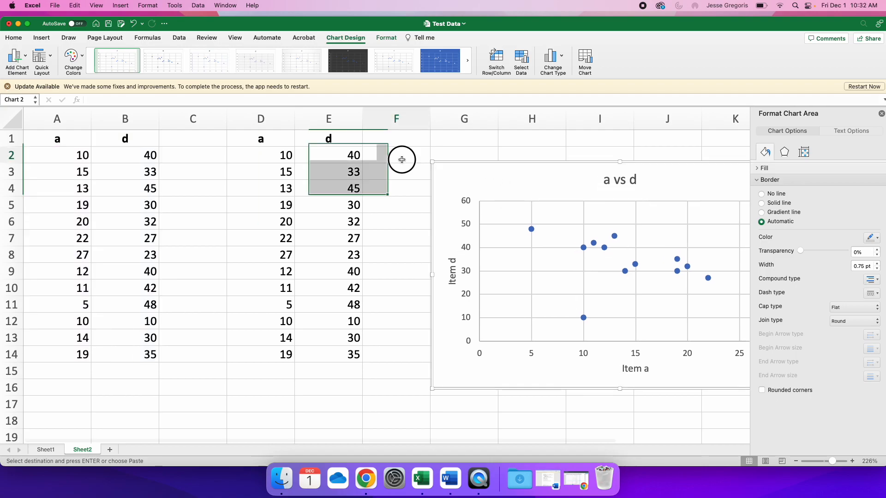
# - Sort the copied data in D1:E14 by column a values from smallest to largest, treating the first row as headers
pyautogui.moveTo(270, 140); pyautogui.dragTo(317, 356)
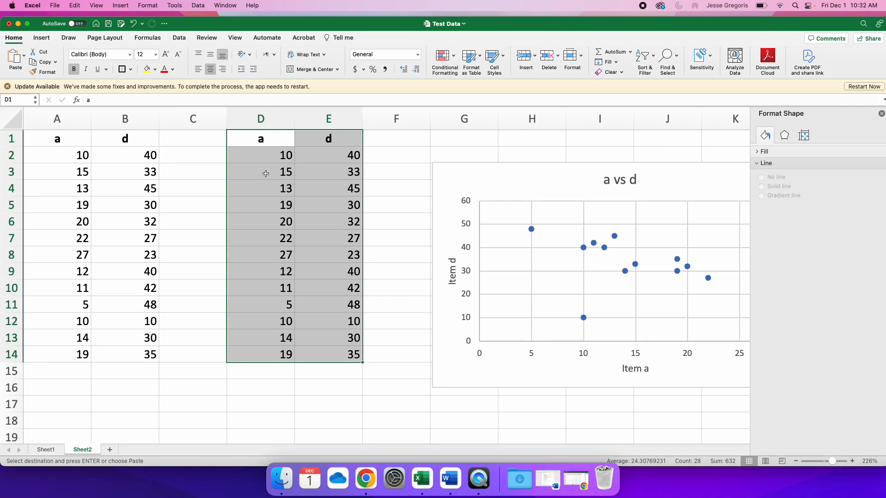
pyautogui.click(270, 120)
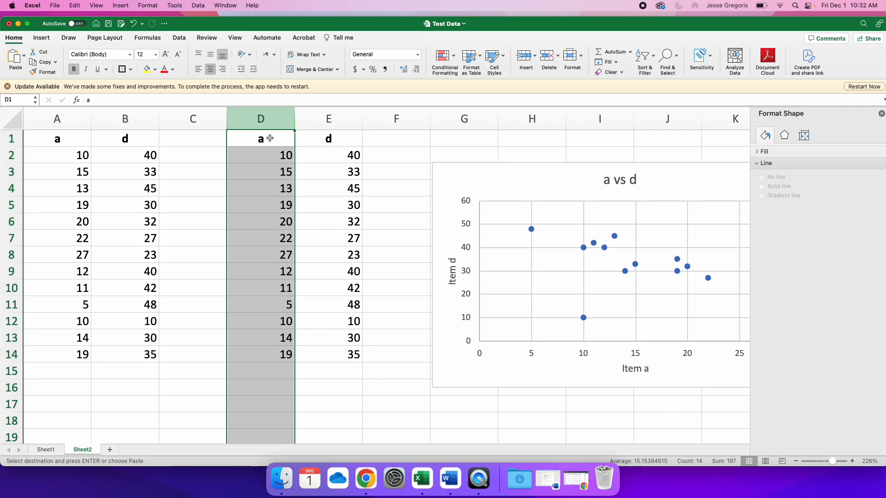
pyautogui.moveTo(269, 133); pyautogui.dragTo(335, 352)
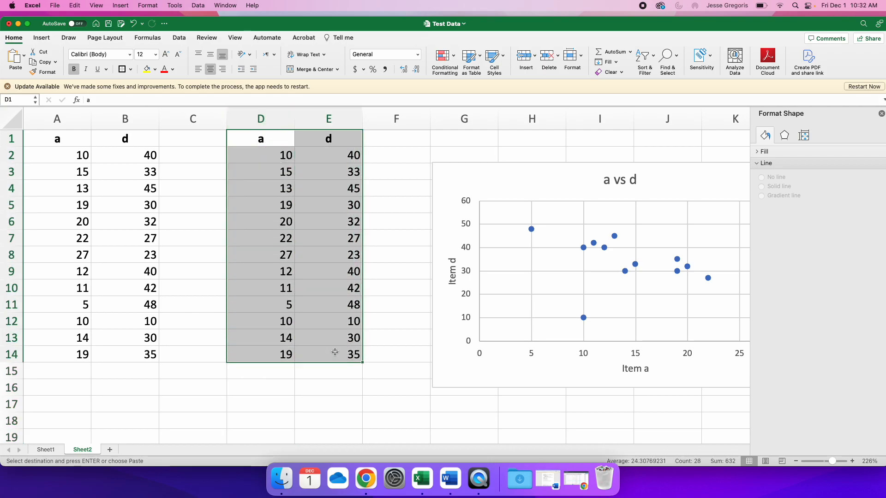
pyautogui.click(197, 5)
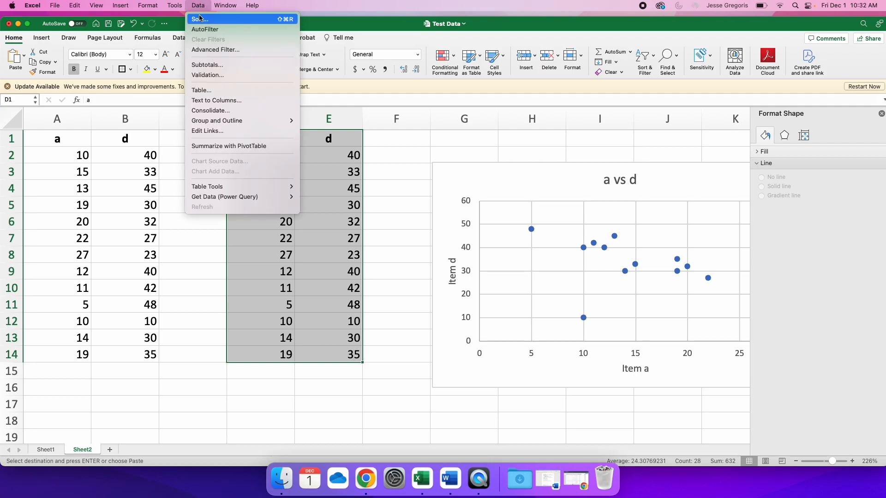
pyautogui.click(201, 20)
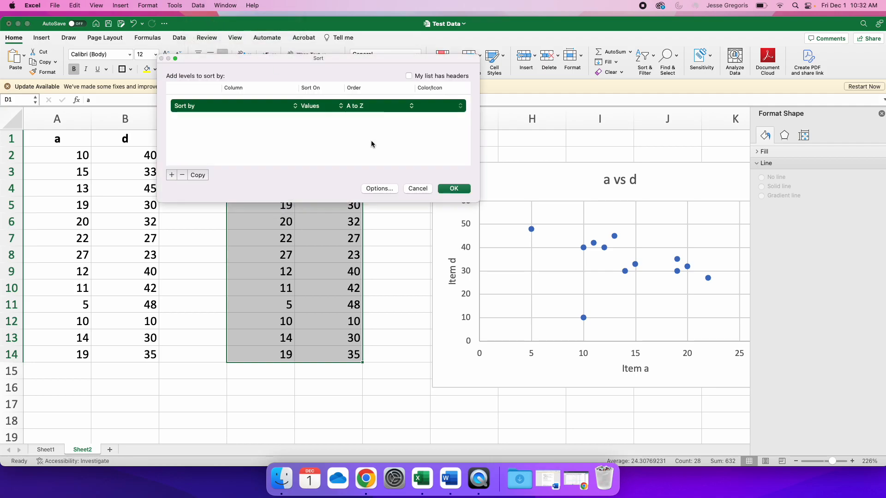
pyautogui.click(410, 77)
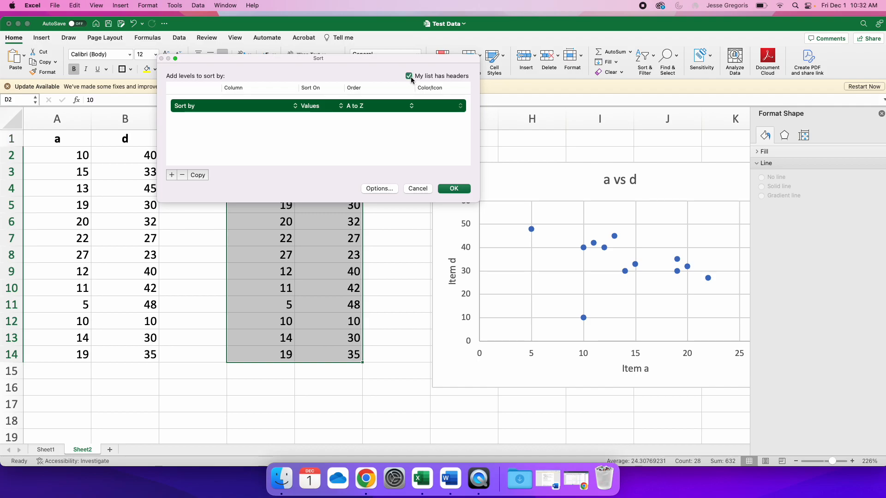
pyautogui.click(296, 107)
pyautogui.click(273, 107)
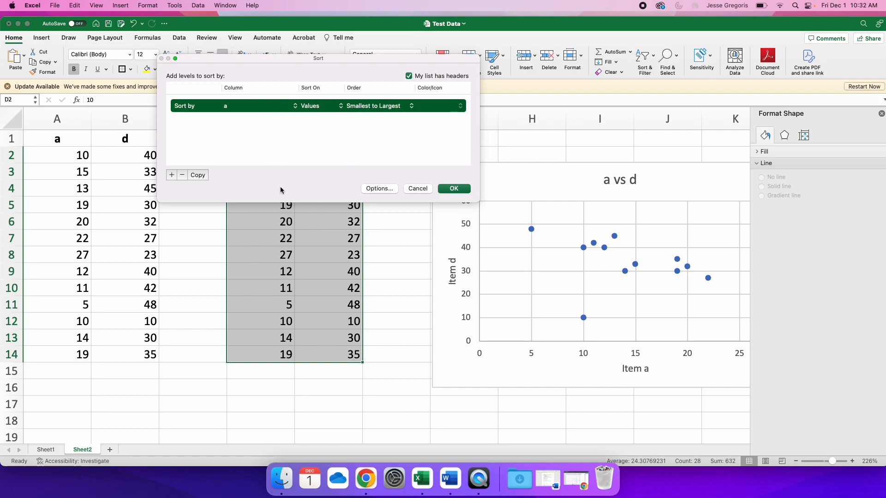
pyautogui.moveTo(362, 67); pyautogui.dragTo(621, 84)
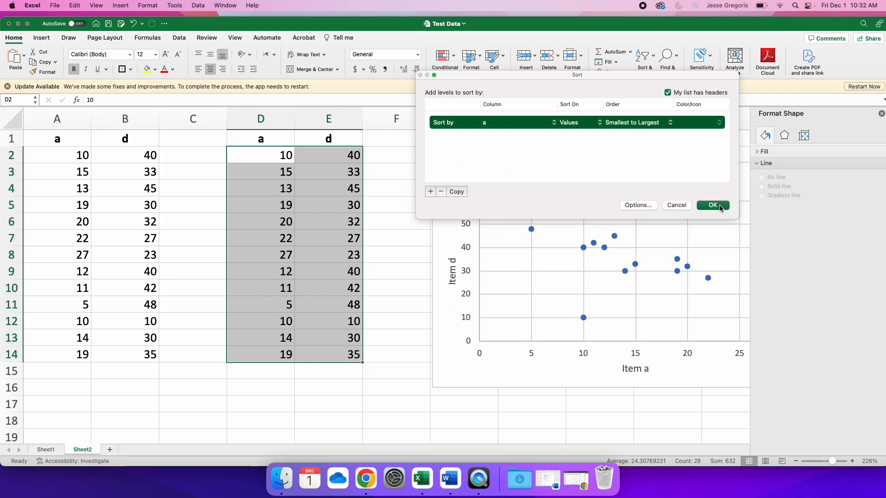
pyautogui.click(720, 207)
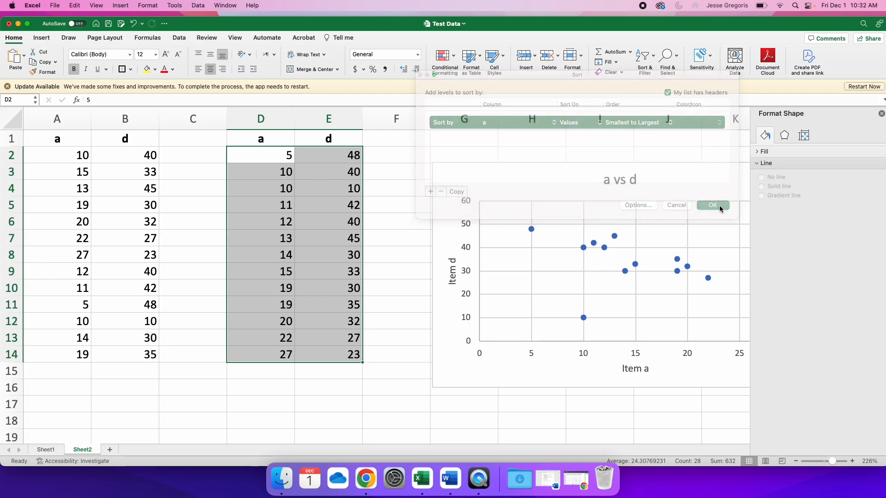
# - Examine the sorted a and d pairs in columns D and E, checking the order of column a
pyautogui.click(268, 171)
pyautogui.click(332, 173)
pyautogui.click(282, 189)
pyautogui.click(323, 191)
pyautogui.click(283, 152)
pyautogui.click(344, 158)
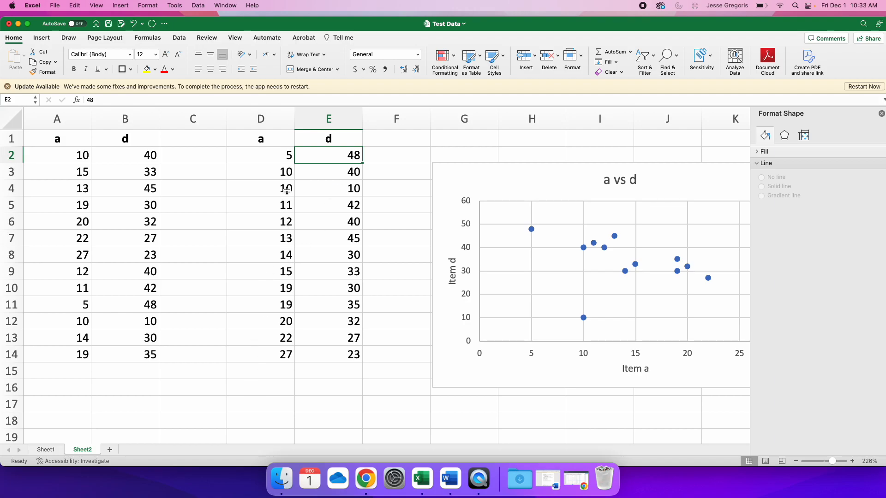
pyautogui.moveTo(275, 156); pyautogui.dragTo(264, 351)
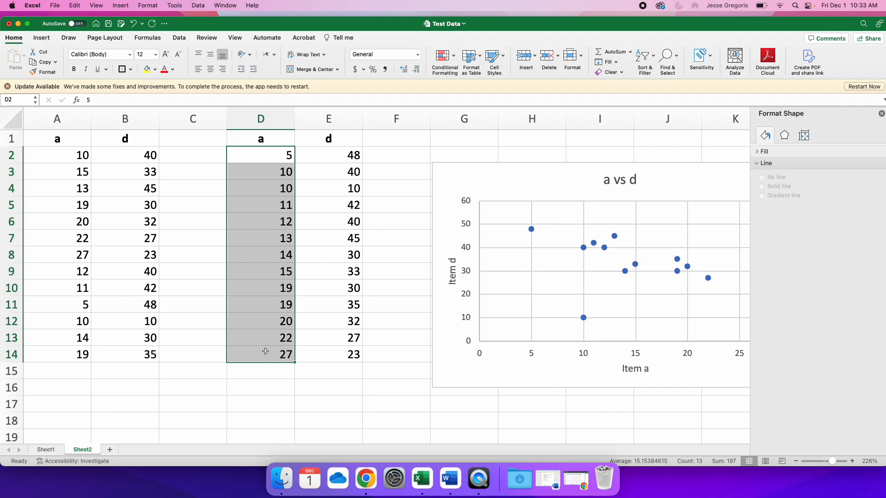
pyautogui.click(282, 153)
pyautogui.click(266, 354)
pyautogui.click(291, 384)
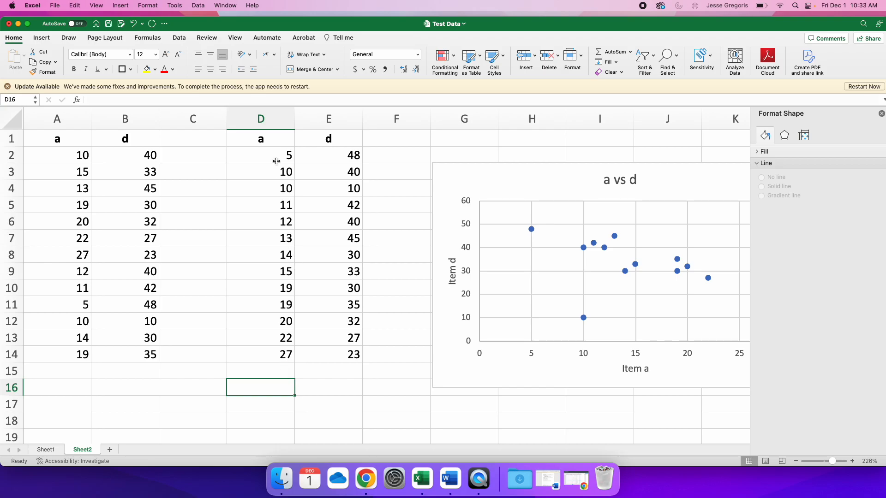
# - Apply a Thick Box Border around the first group of sorted pairs in cells D2:E5
pyautogui.moveTo(274, 155); pyautogui.dragTo(345, 203)
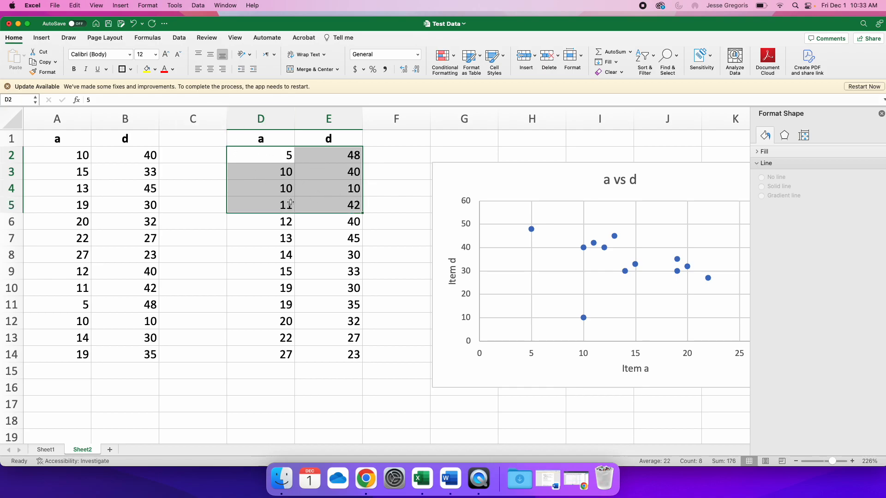
pyautogui.click(130, 72)
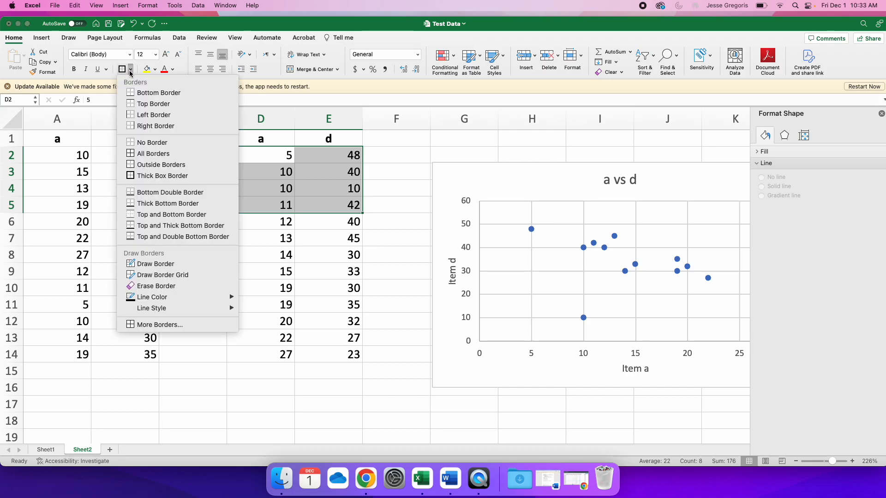
pyautogui.click(131, 70)
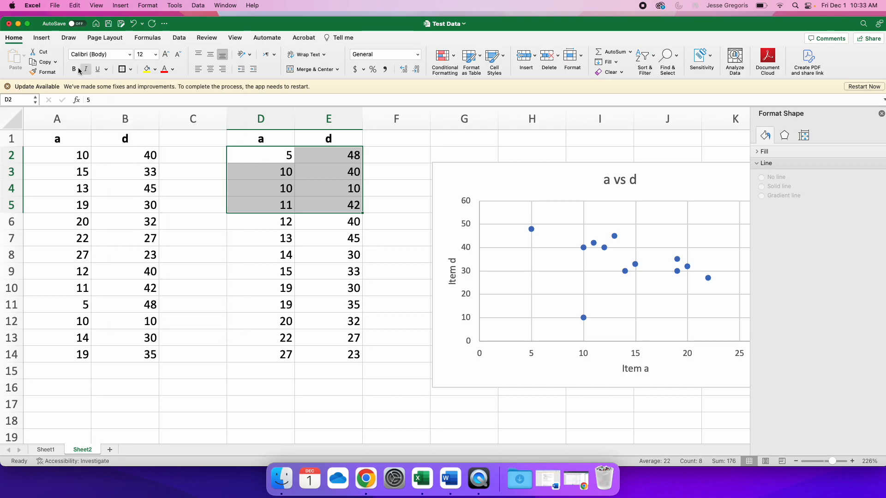
pyautogui.click(18, 38)
pyautogui.click(18, 37)
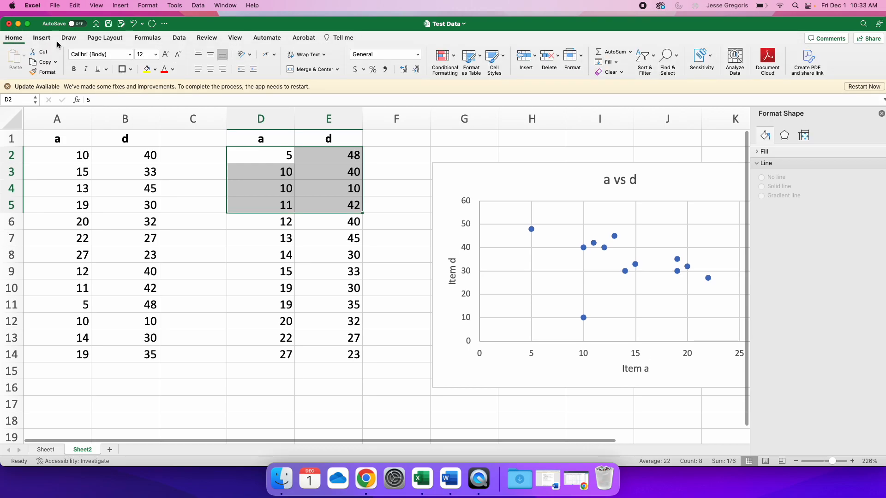
pyautogui.click(130, 70)
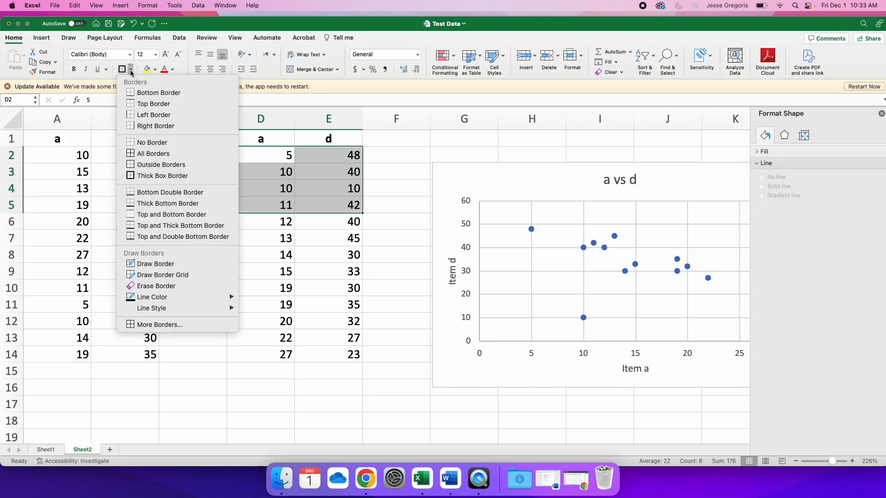
pyautogui.click(165, 176)
pyautogui.click(296, 224)
pyautogui.moveTo(283, 158); pyautogui.dragTo(340, 208)
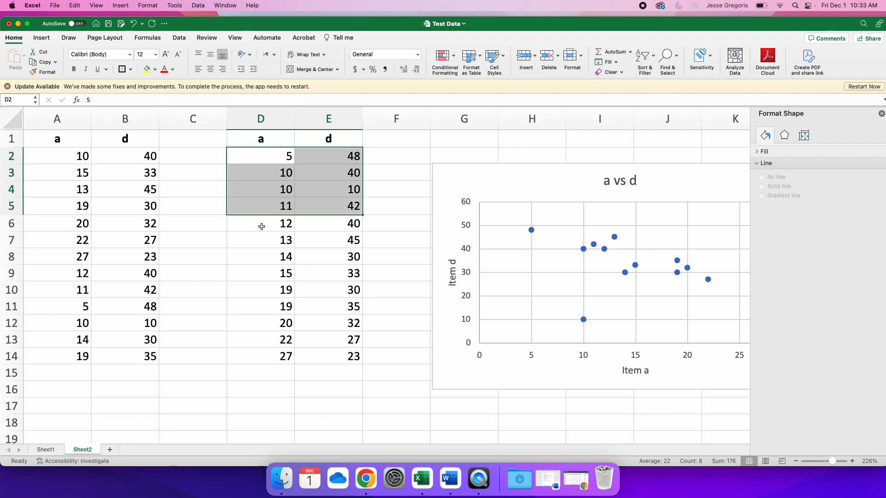
# - Apply the same thick box border around cells D11:E14 and around the middle group in D6:E10
pyautogui.moveTo(263, 303); pyautogui.dragTo(336, 350)
pyautogui.click(123, 70)
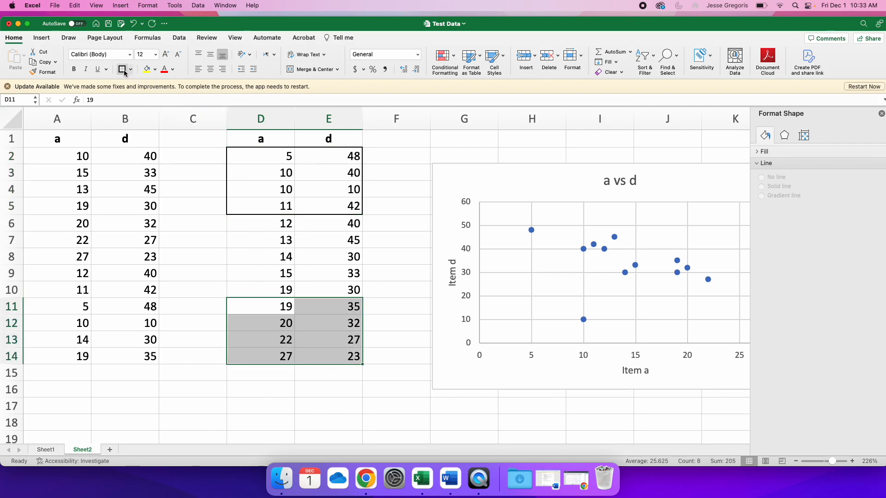
pyautogui.click(316, 304)
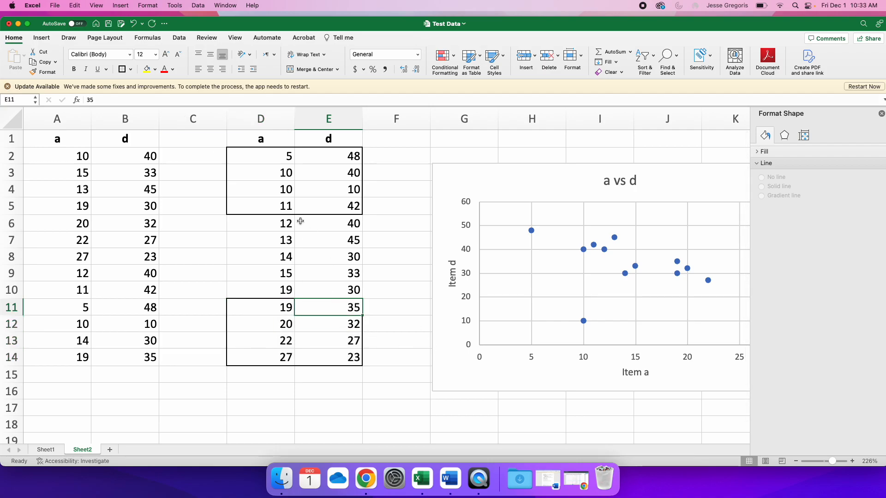
pyautogui.moveTo(265, 224); pyautogui.dragTo(330, 297)
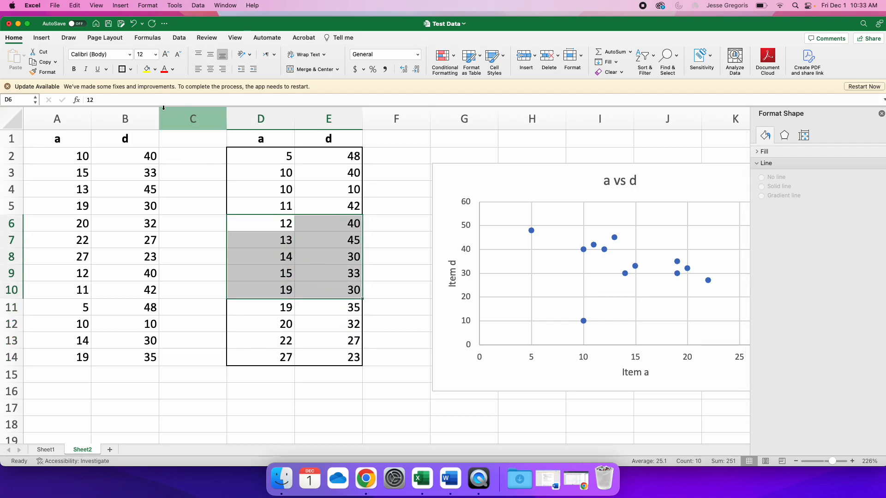
pyautogui.click(352, 272)
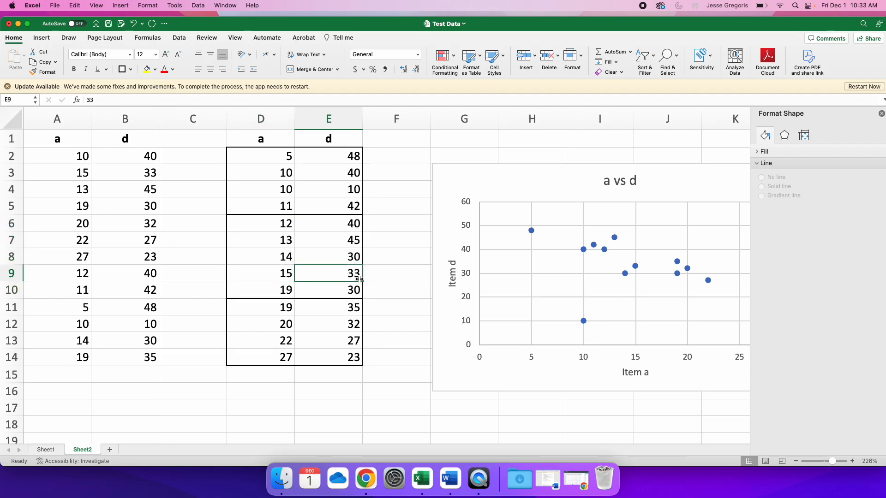
pyautogui.moveTo(271, 156); pyautogui.dragTo(336, 208)
pyautogui.moveTo(270, 219); pyautogui.dragTo(346, 297)
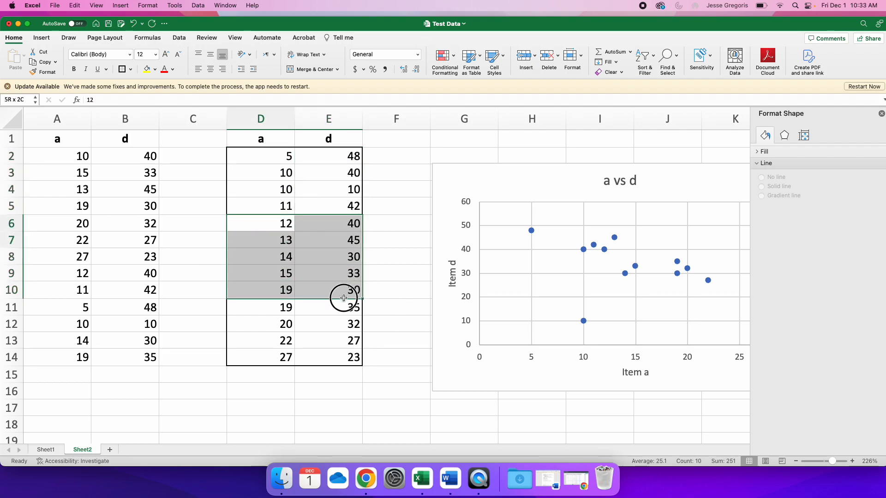
pyautogui.moveTo(276, 308); pyautogui.dragTo(335, 358)
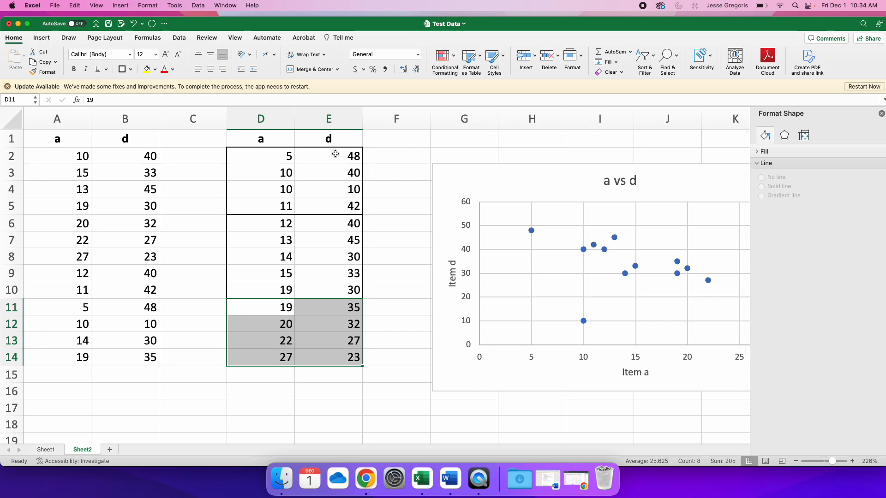
# - Sort only the first group's d values in E2:E5 from smallest to largest, without headers or expanding the selection
pyautogui.moveTo(334, 156); pyautogui.dragTo(332, 204)
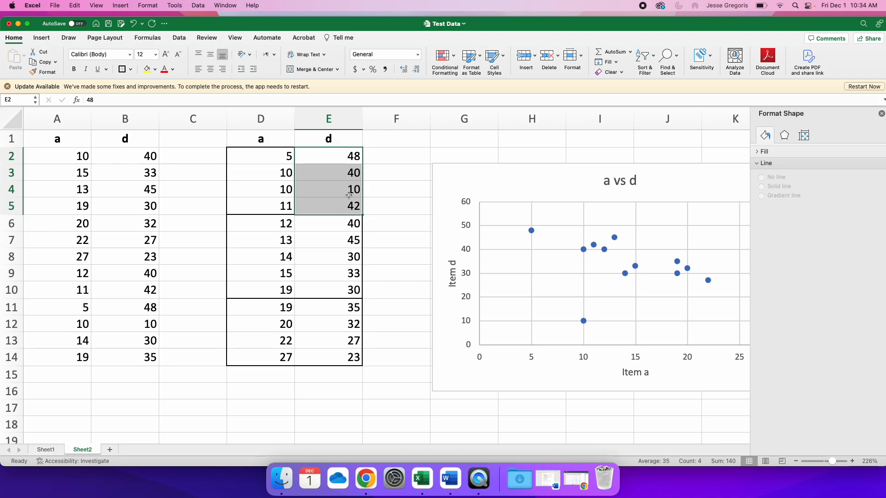
pyautogui.click(198, 5)
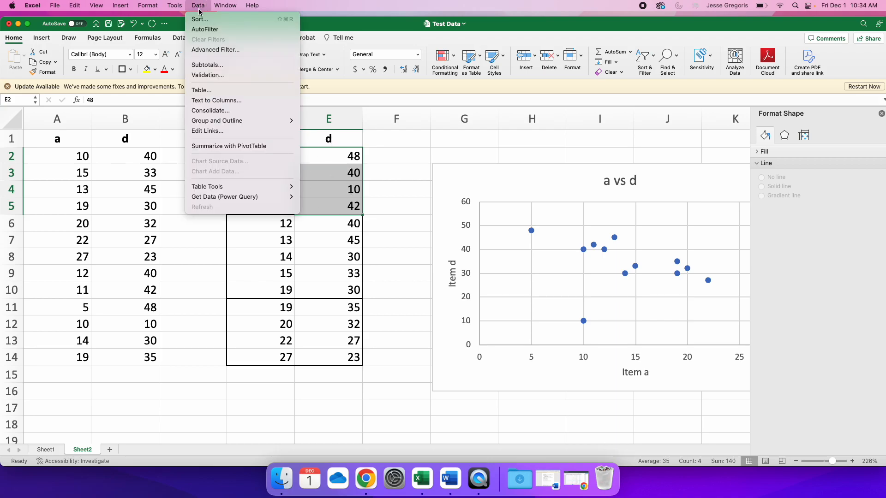
pyautogui.click(199, 20)
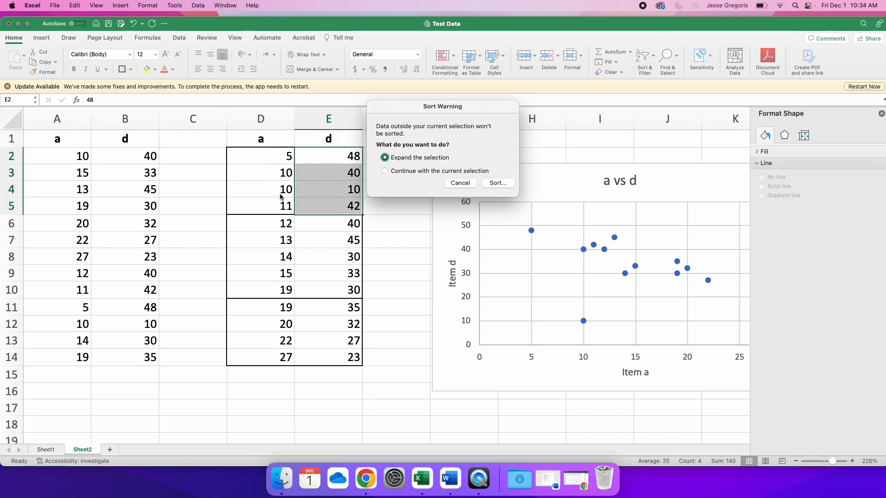
pyautogui.click(386, 170)
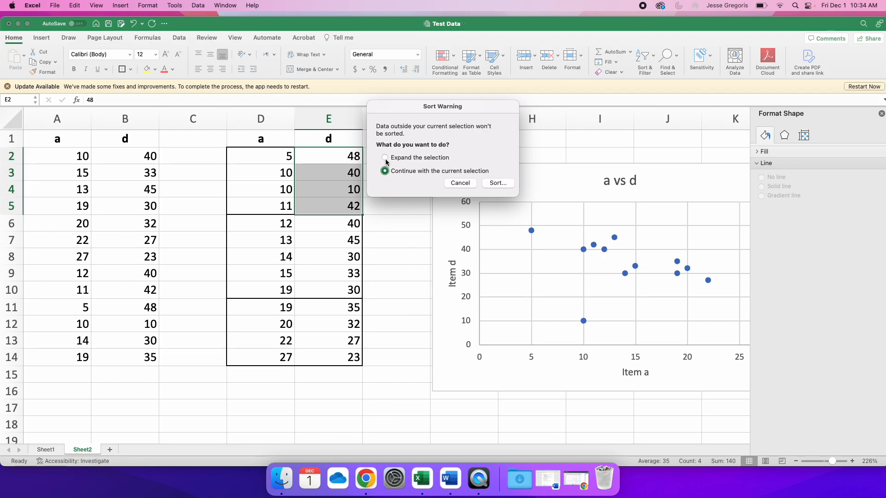
pyautogui.click(496, 183)
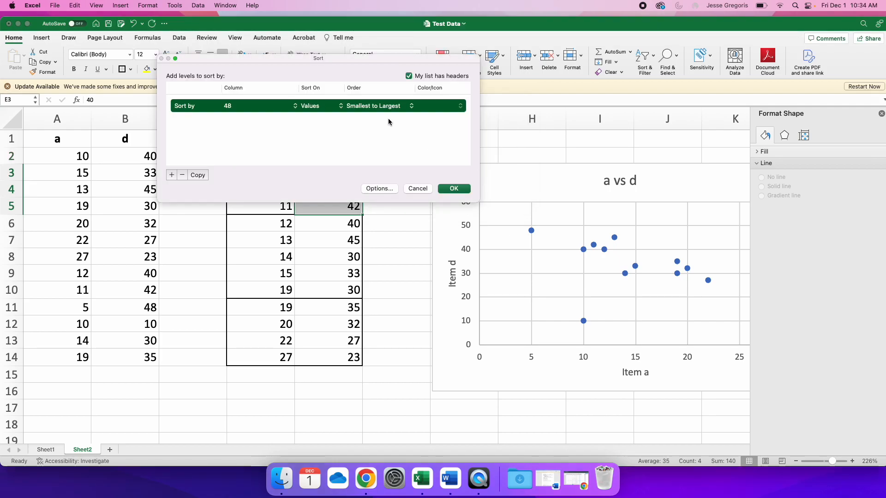
pyautogui.click(409, 76)
pyautogui.moveTo(380, 59); pyautogui.dragTo(667, 55)
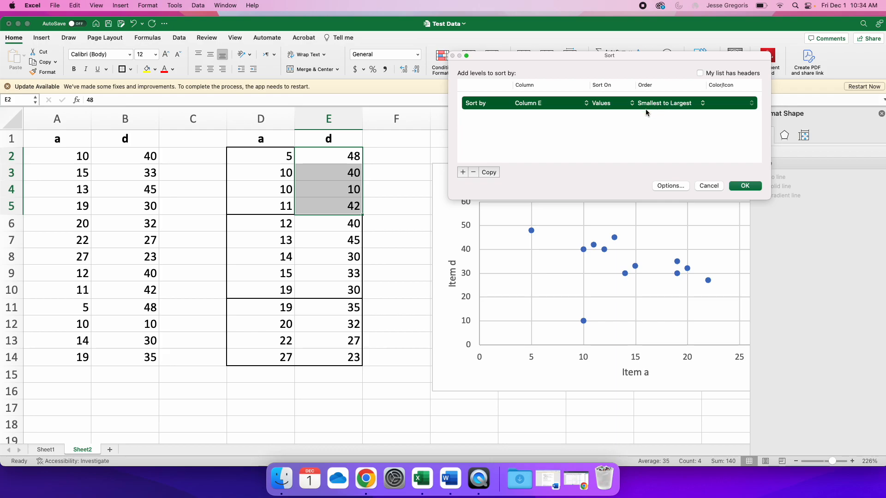
pyautogui.click(754, 184)
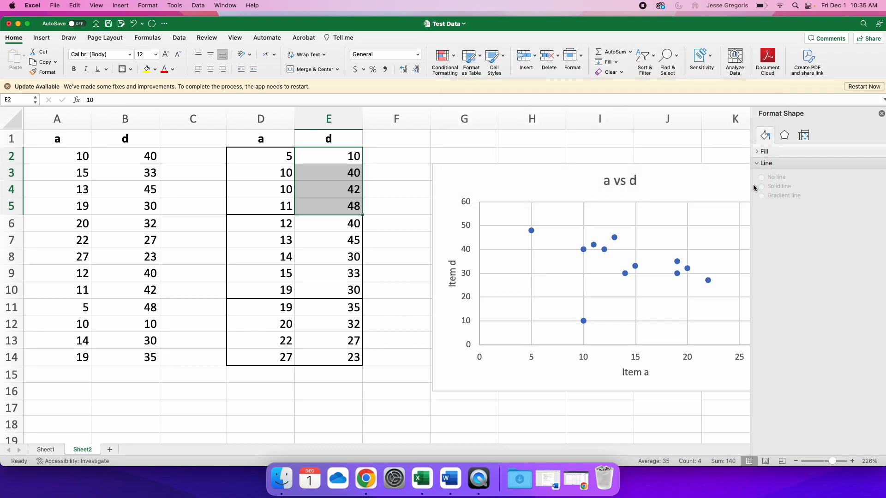
# - Sort only the middle group's d values in E6:E10 from smallest to largest, continuing with the current selection
pyautogui.moveTo(330, 227); pyautogui.dragTo(330, 291)
pyautogui.click(199, 5)
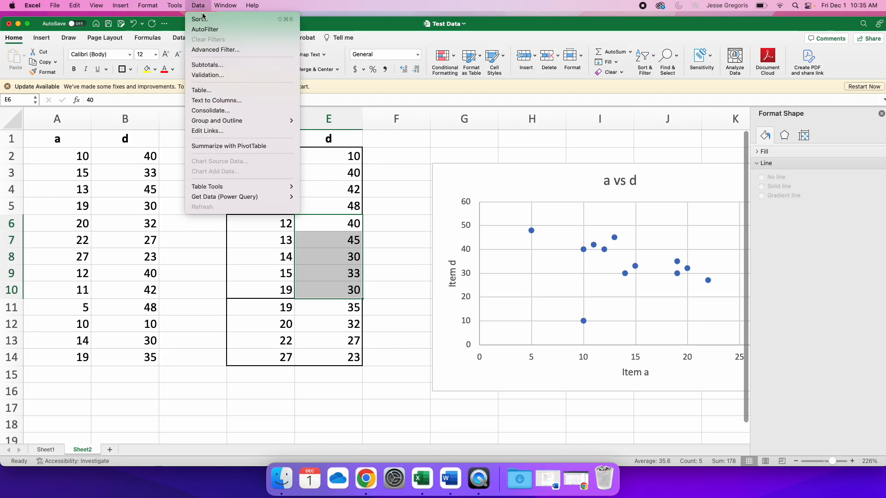
pyautogui.click(204, 19)
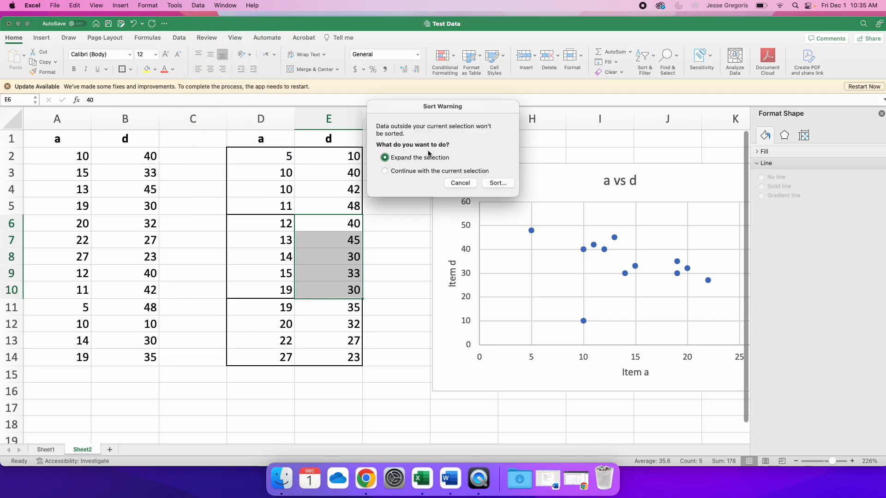
pyautogui.click(404, 171)
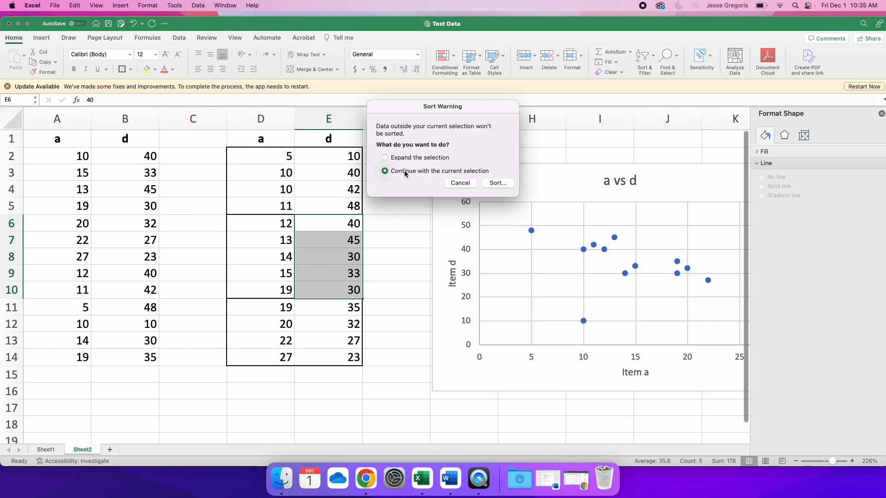
pyautogui.click(498, 183)
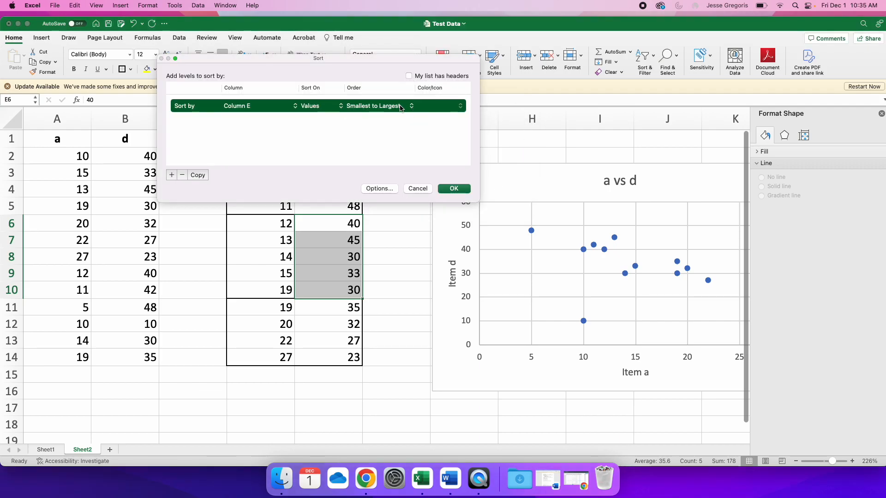
pyautogui.click(454, 189)
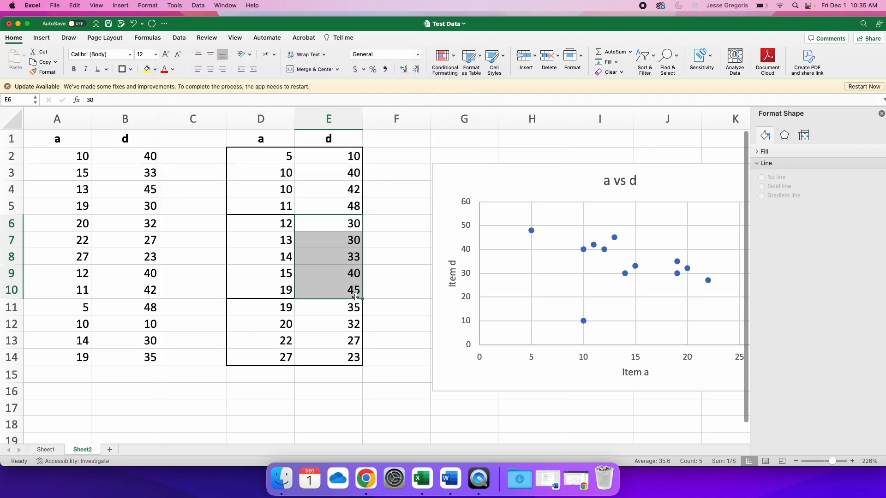
# - Sort only the last group's d values in E11:E14 from smallest to largest, continuing with the current selection
pyautogui.moveTo(348, 309); pyautogui.dragTo(348, 358)
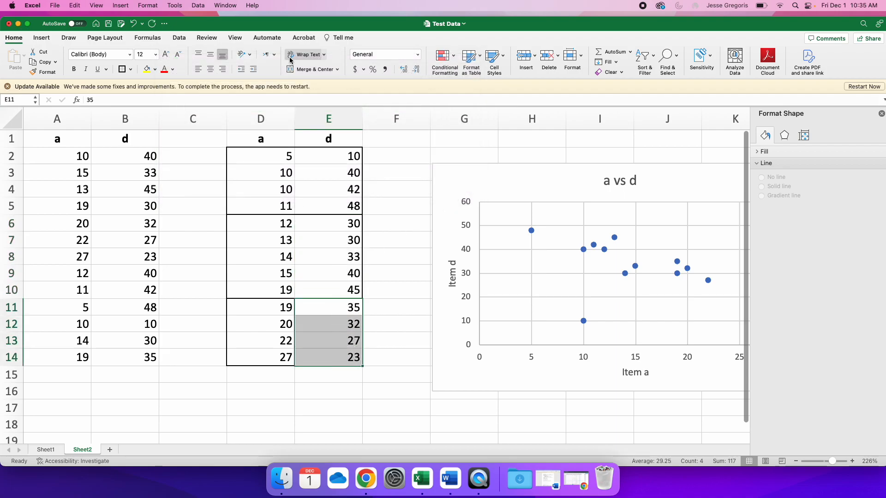
pyautogui.click(198, 5)
pyautogui.click(201, 19)
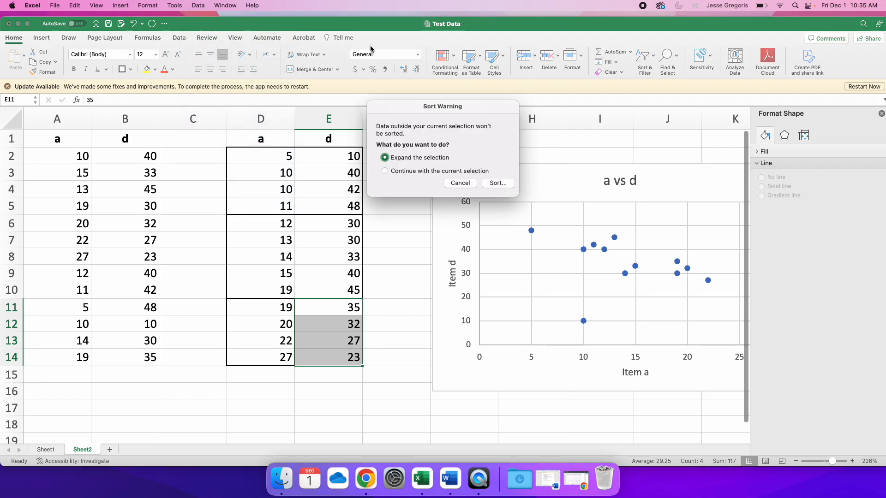
pyautogui.click(386, 171)
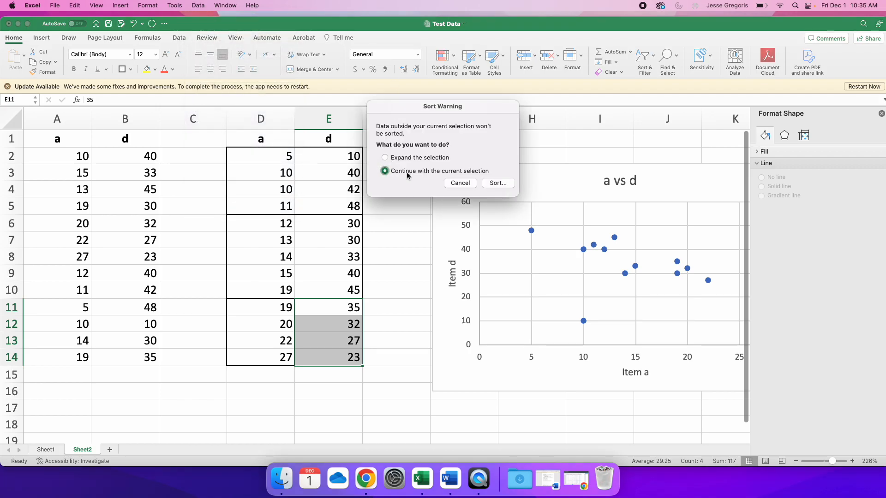
pyautogui.click(499, 183)
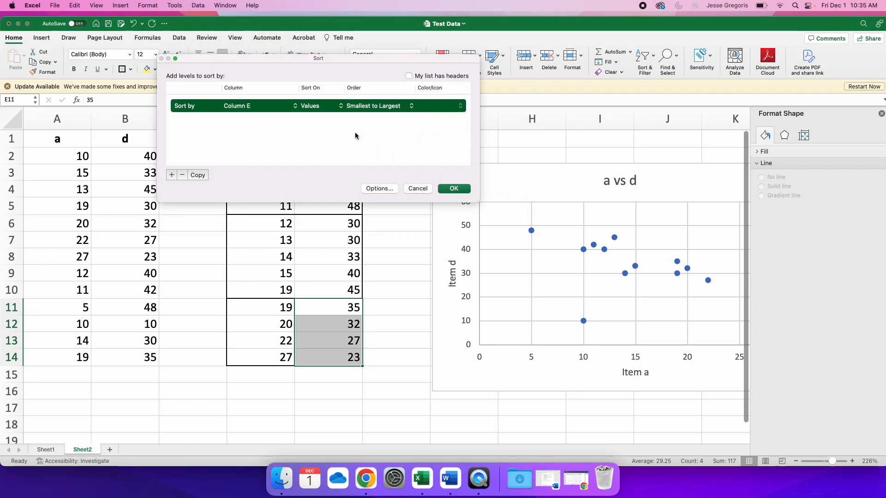
pyautogui.click(466, 192)
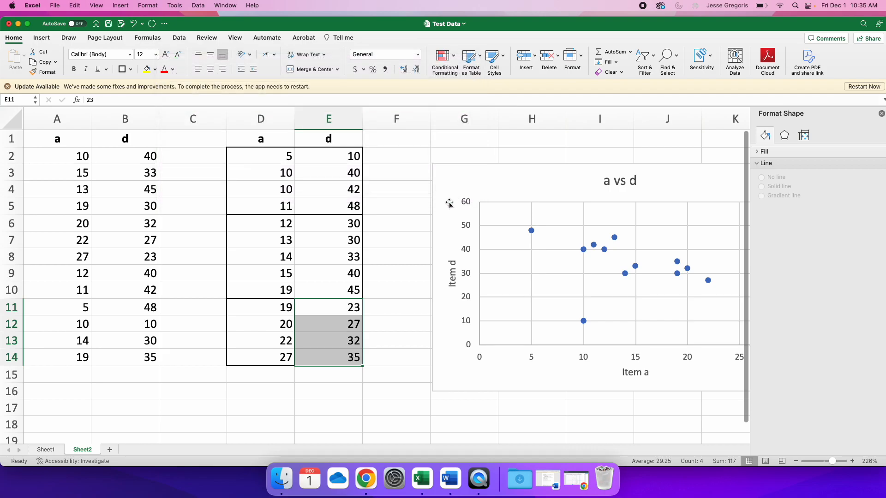
pyautogui.click(372, 324)
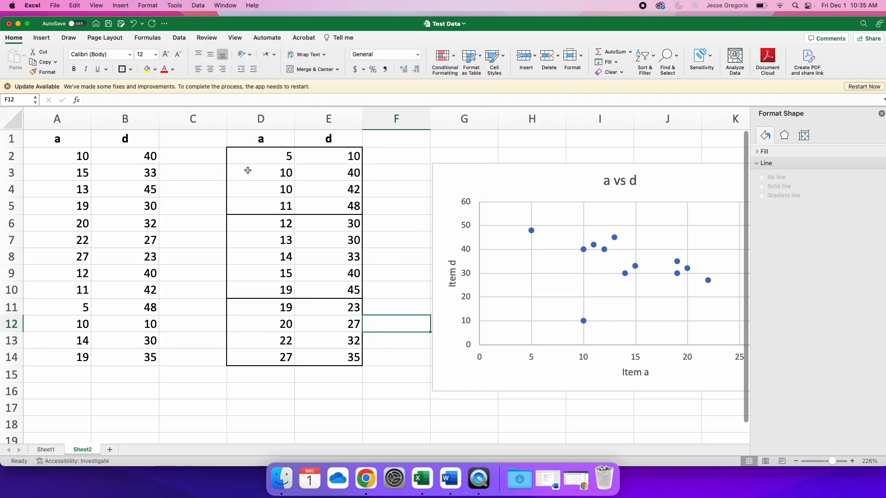
# - Identify the middle pairs of each bordered group and enter 10 as the first group's median a in A15
pyautogui.moveTo(234, 174); pyautogui.dragTo(305, 182)
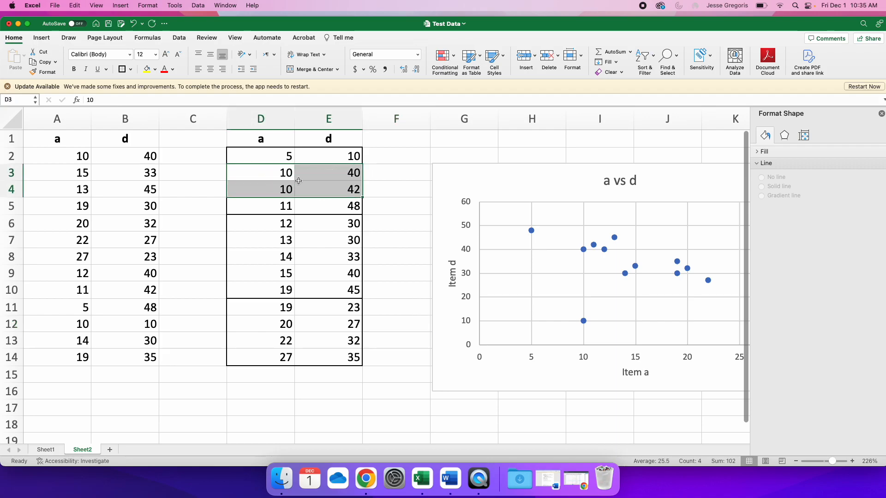
pyautogui.moveTo(253, 257); pyautogui.dragTo(333, 260)
pyautogui.moveTo(249, 324); pyautogui.dragTo(329, 339)
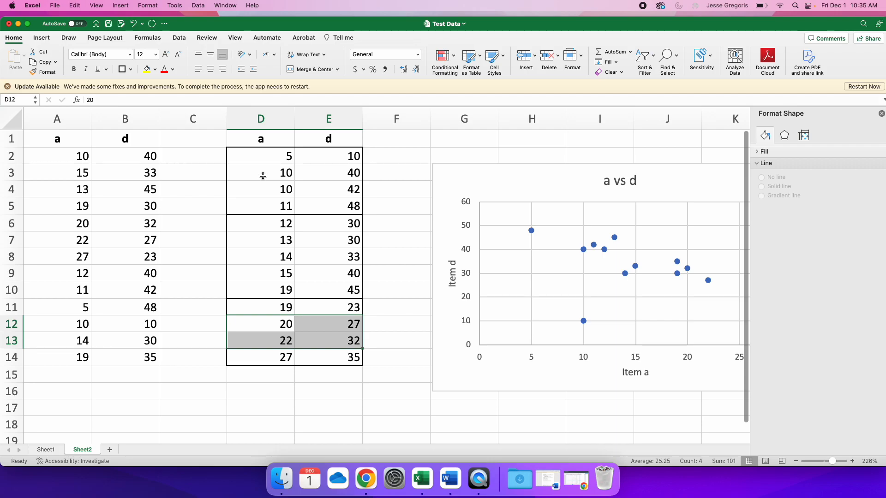
pyautogui.moveTo(262, 176); pyautogui.dragTo(353, 192)
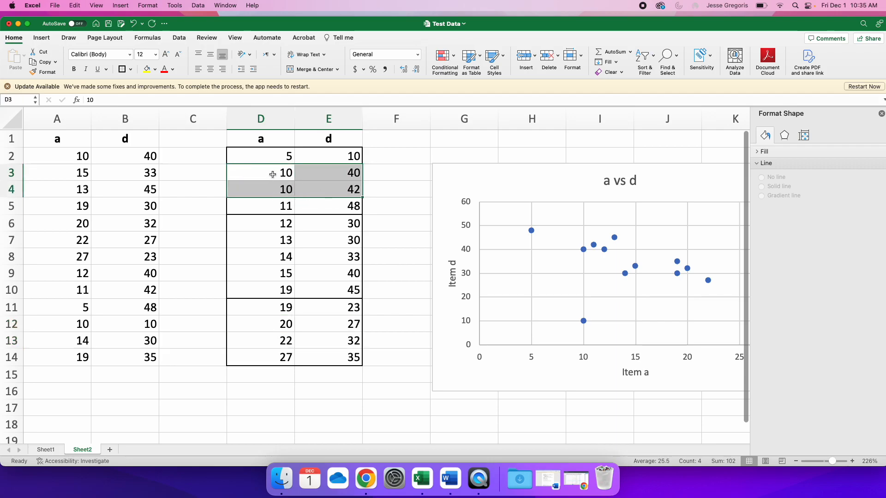
pyautogui.click(76, 374)
pyautogui.write('10')
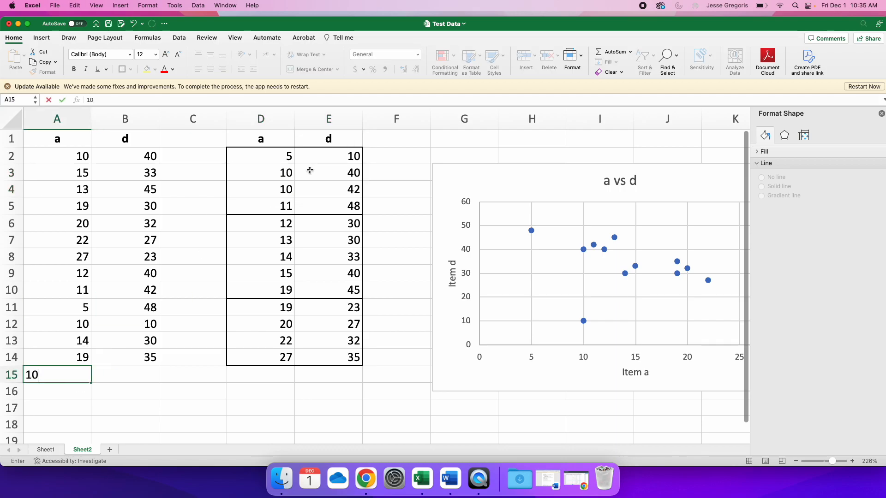
# - Enter 41 as the first group's median d in B15 and label the row "M1<-" in C15
pyautogui.moveTo(273, 172); pyautogui.dragTo(341, 187)
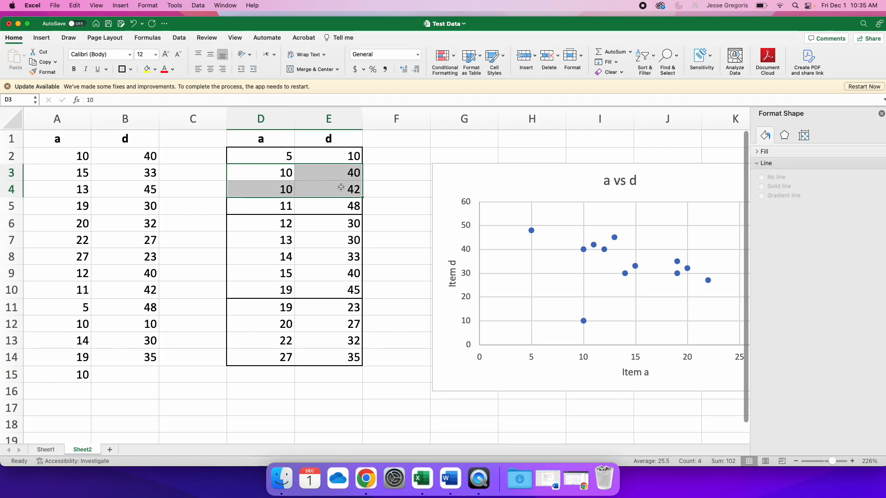
pyautogui.click(129, 375)
pyautogui.write('41')
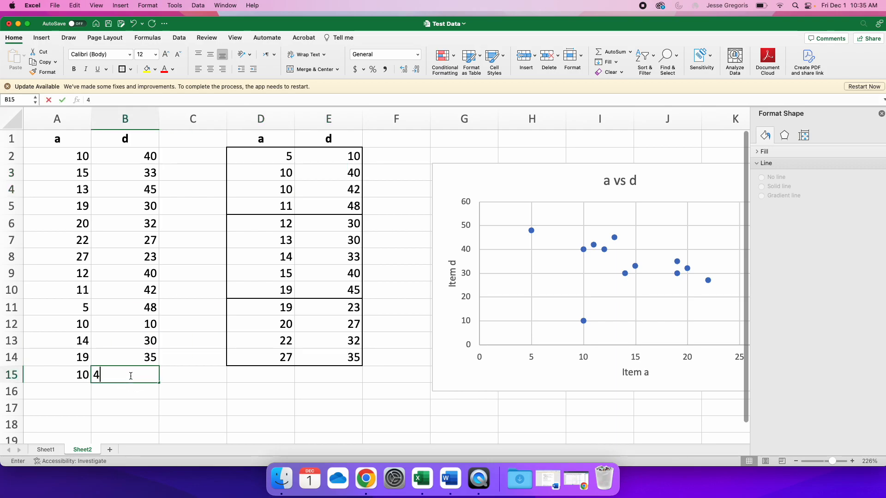
pyautogui.click(173, 389)
pyautogui.click(181, 373)
pyautogui.write('M1<-')
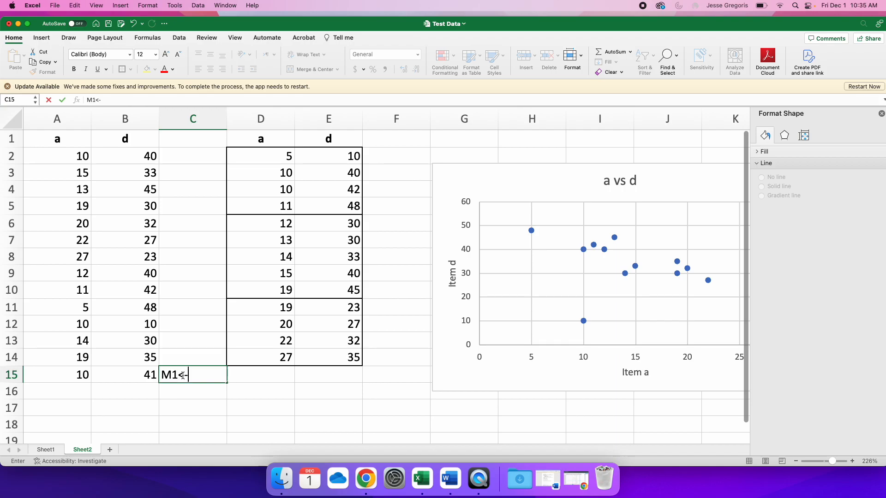
pyautogui.press('Return')
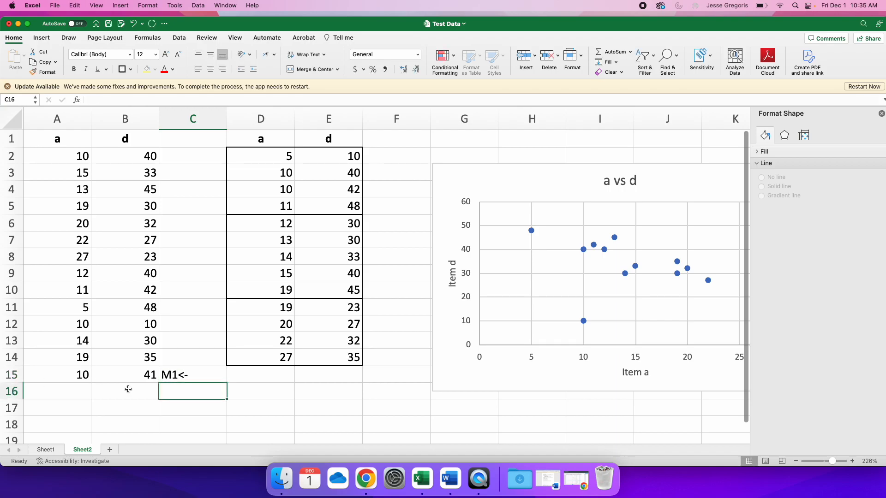
# - Record the middle group's median point in row 16 as a 14 and d 33, labelled "M2<-" in C16
pyautogui.click(269, 257)
pyautogui.click(80, 389)
pyautogui.write('14')
pyautogui.press('Tab')
pyautogui.write('33')
pyautogui.press('Tab')
pyautogui.write('M2')
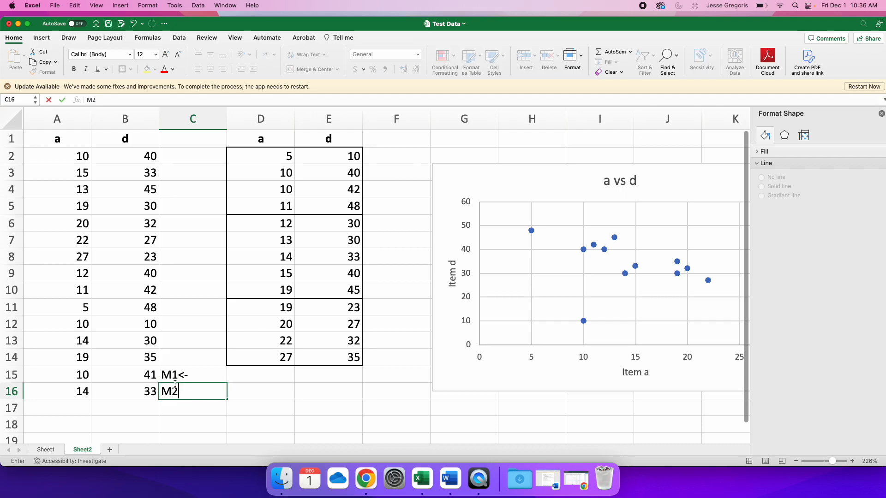
pyautogui.click(181, 384)
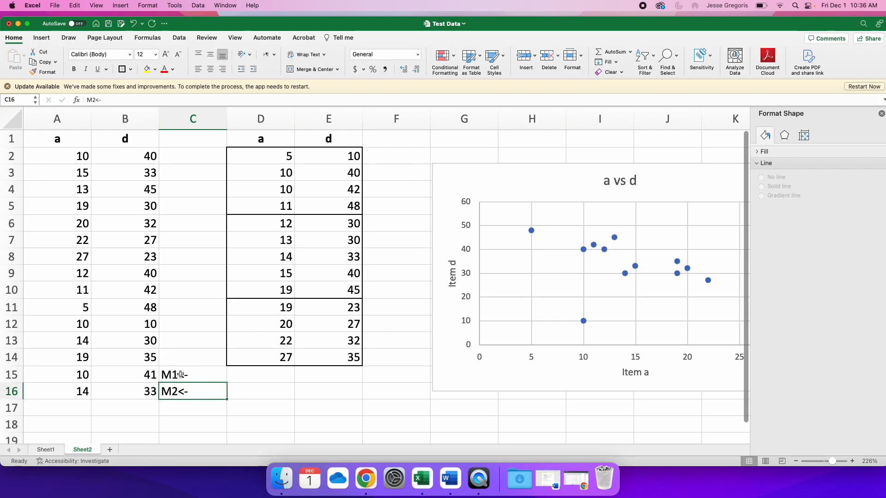
pyautogui.click(196, 406)
pyautogui.click(183, 375)
pyautogui.click(183, 390)
pyautogui.click(183, 374)
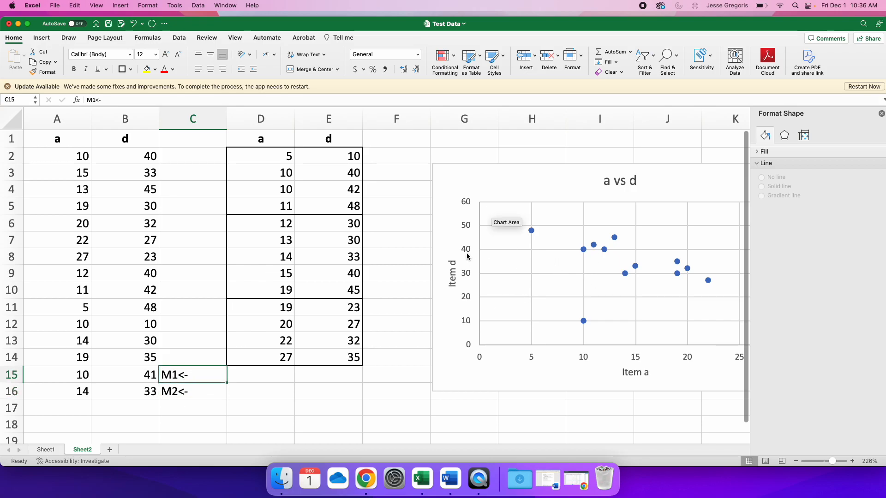
# - Record the last group's median point in row 17 as a 21 and d 29.5, labelled "M3<-" in C17
pyautogui.click(267, 329)
pyautogui.moveTo(267, 328); pyautogui.dragTo(334, 336)
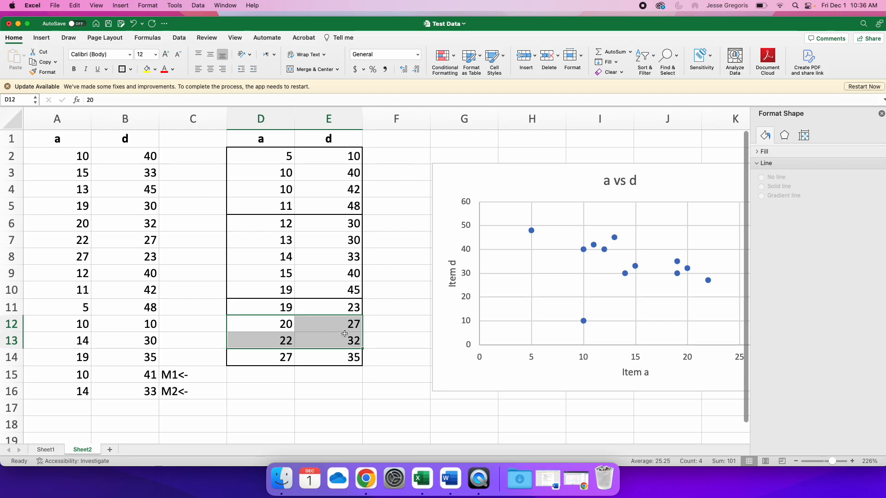
pyautogui.click(88, 404)
pyautogui.write('21')
pyautogui.press('Tab')
pyautogui.write('29.5')
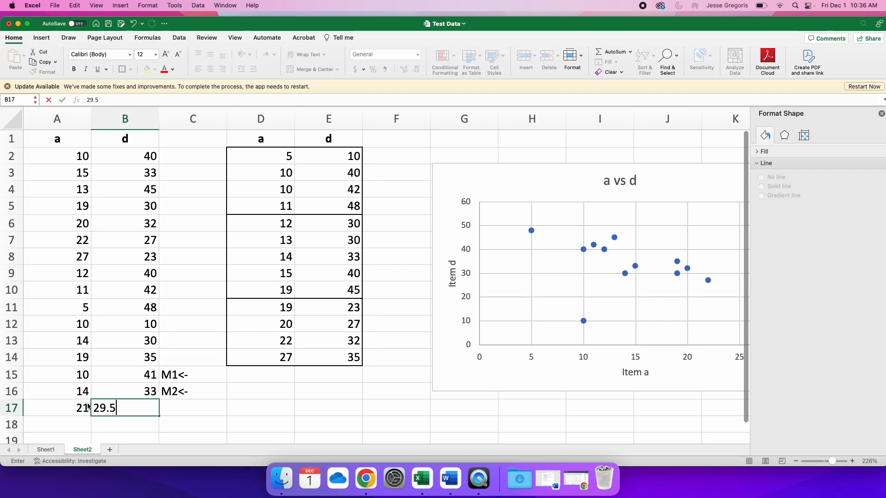
pyautogui.press('Tab')
pyautogui.write('M3')
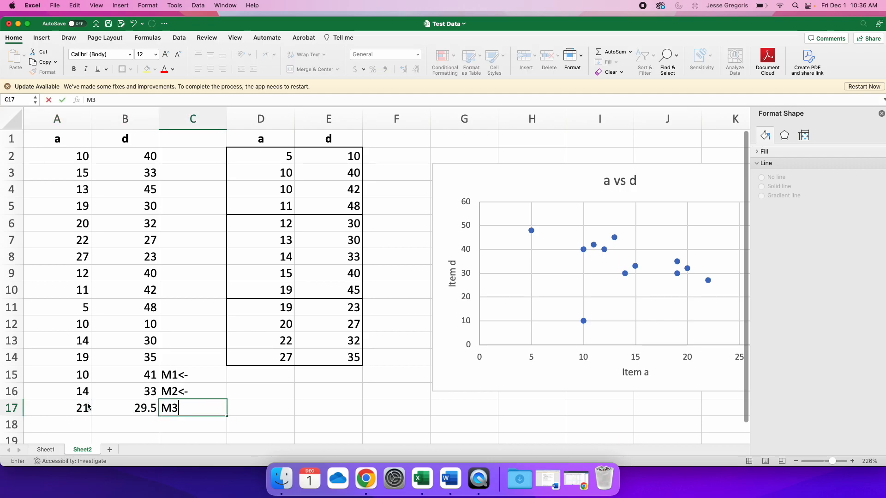
pyautogui.click(194, 390)
pyautogui.click(259, 391)
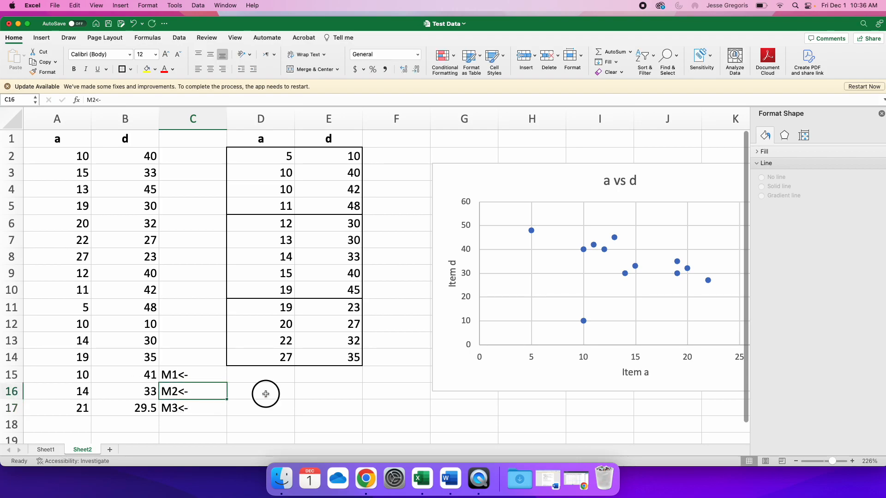
# - Move the a vs d scatter chart toward the data so its edge overlaps column E and its top sits at row 2
pyautogui.moveTo(73, 375); pyautogui.dragTo(118, 403)
pyautogui.click(626, 240)
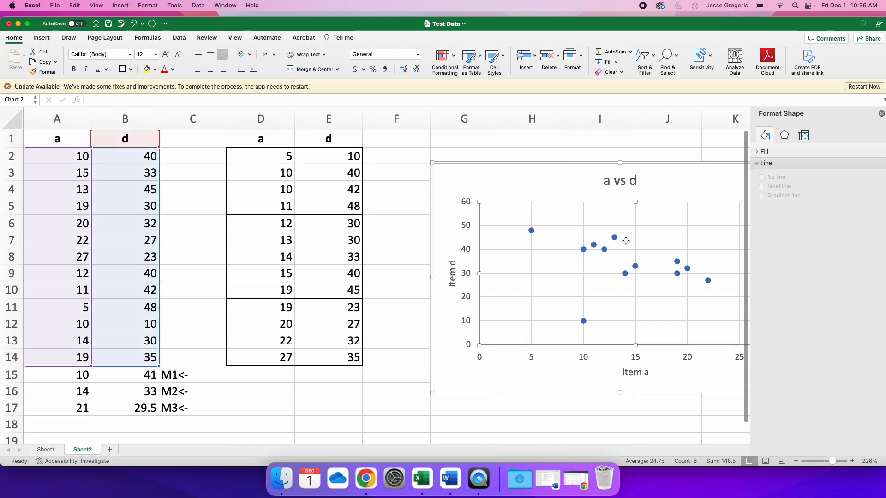
pyautogui.moveTo(670, 168); pyautogui.dragTo(594, 156)
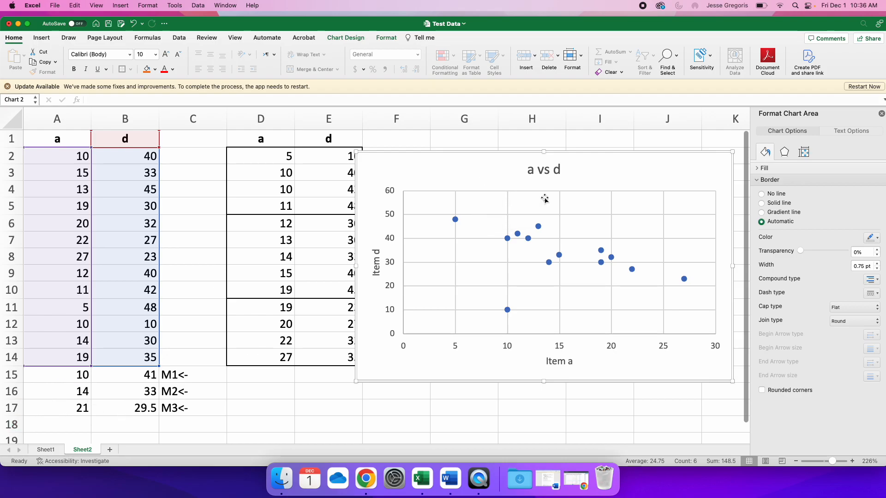
# - Open the a vs d chart's data source settings and examine the X and Y value ranges of series d
pyautogui.click(524, 199)
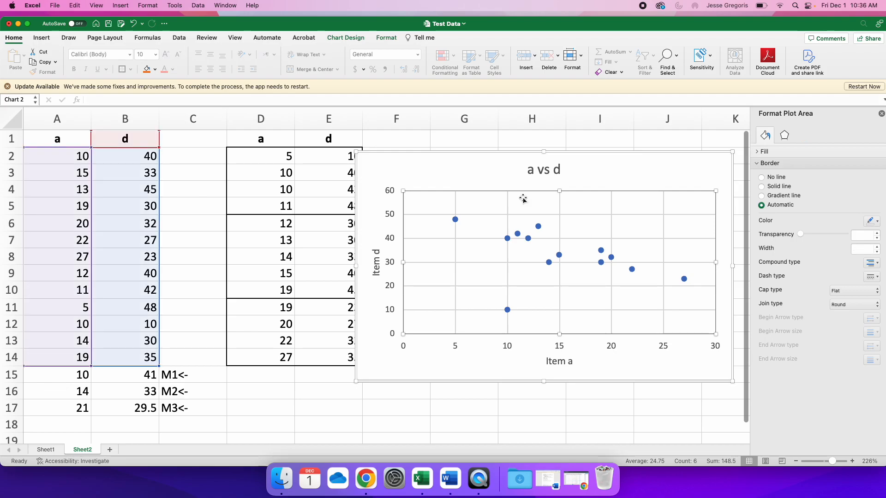
pyautogui.rightClick(524, 198)
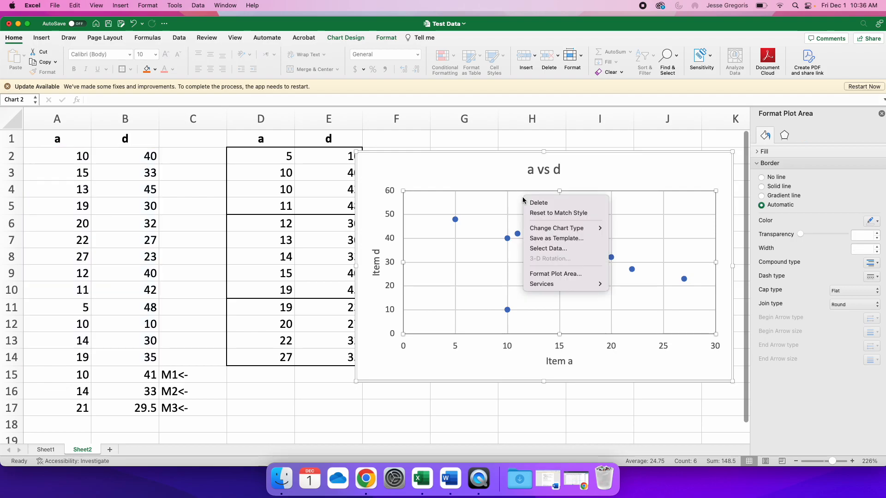
pyautogui.click(552, 249)
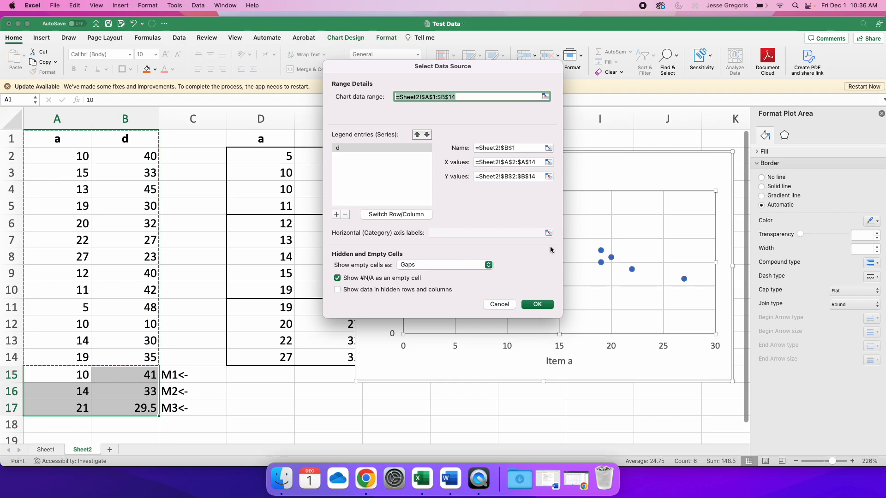
pyautogui.click(343, 151)
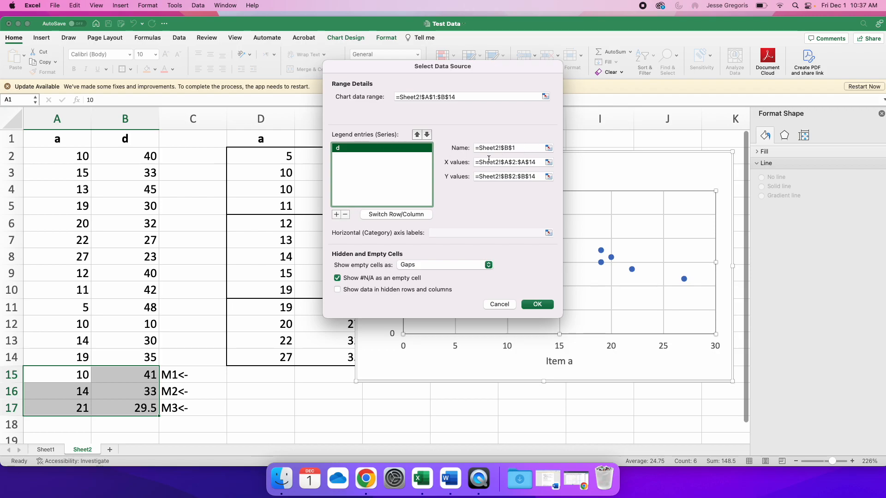
pyautogui.click(549, 163)
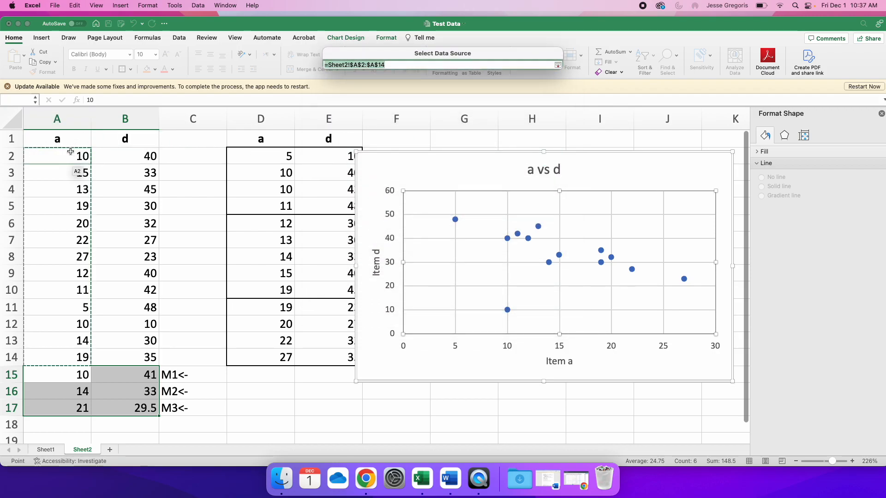
pyautogui.click(558, 65)
pyautogui.click(550, 176)
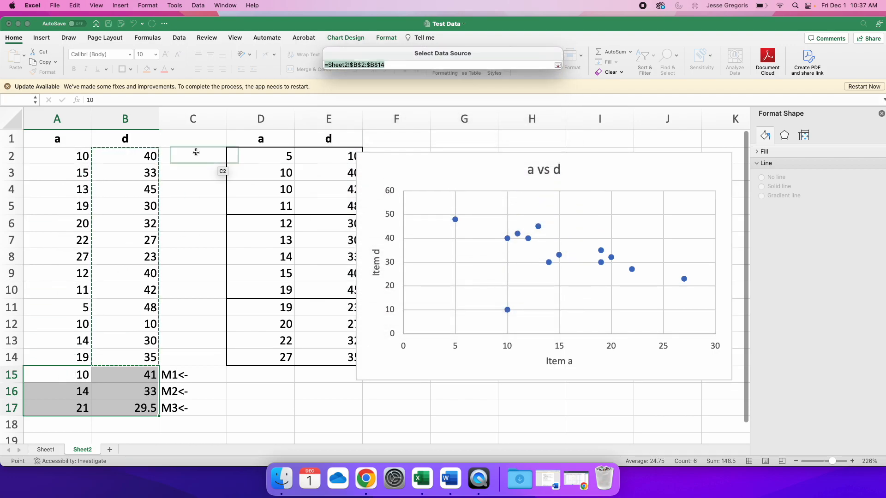
pyautogui.click(556, 65)
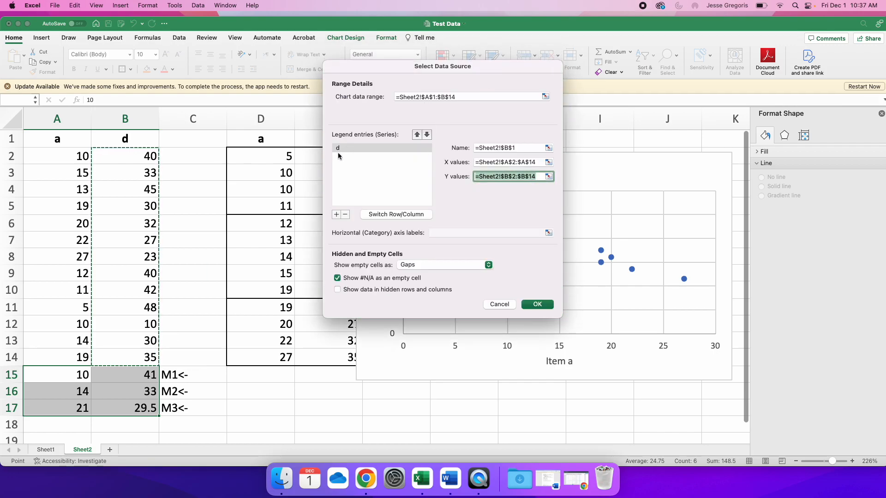
# - Add a new data series to the chart and name it MMPoints
pyautogui.click(336, 215)
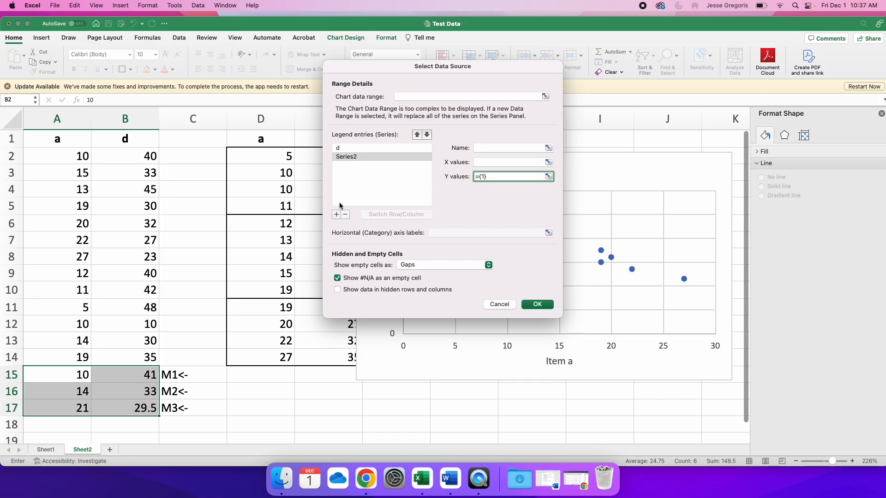
pyautogui.click(487, 147)
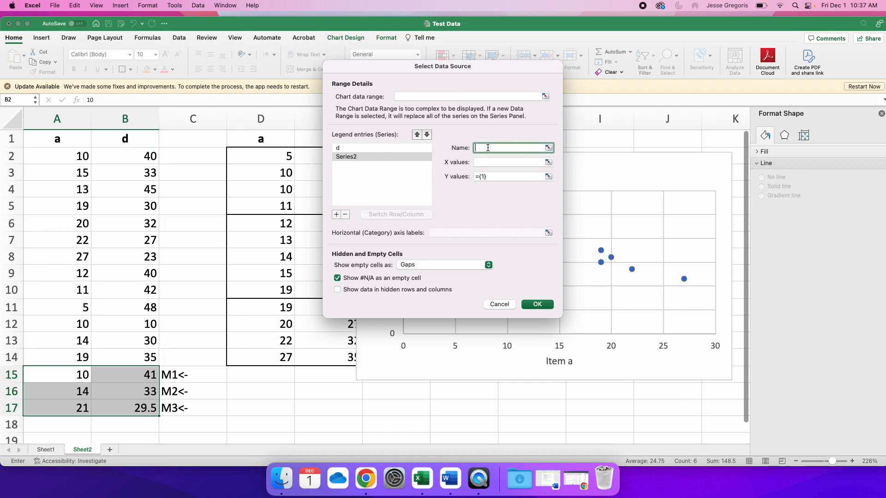
pyautogui.write('MMPoints')
pyautogui.click(360, 167)
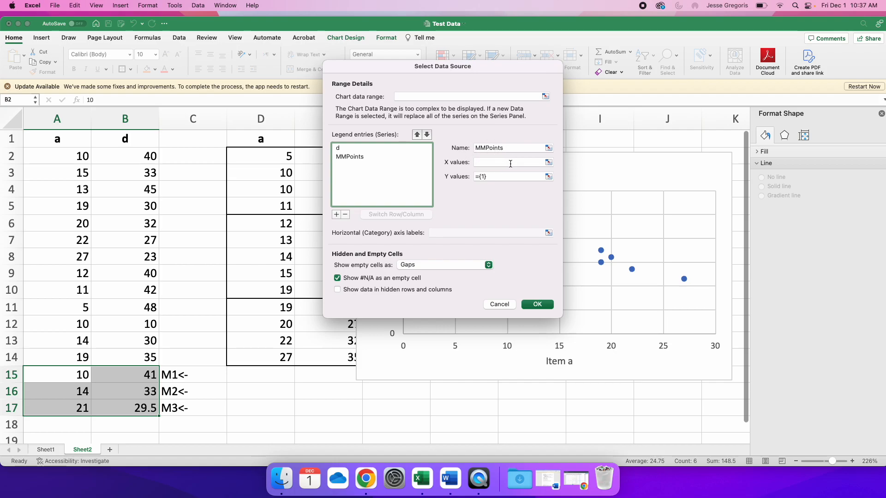
# - Try to set the MMPoints series' X values to Sheet2 cells A15:A17 and its Y values to B15:B17
pyautogui.click(483, 162)
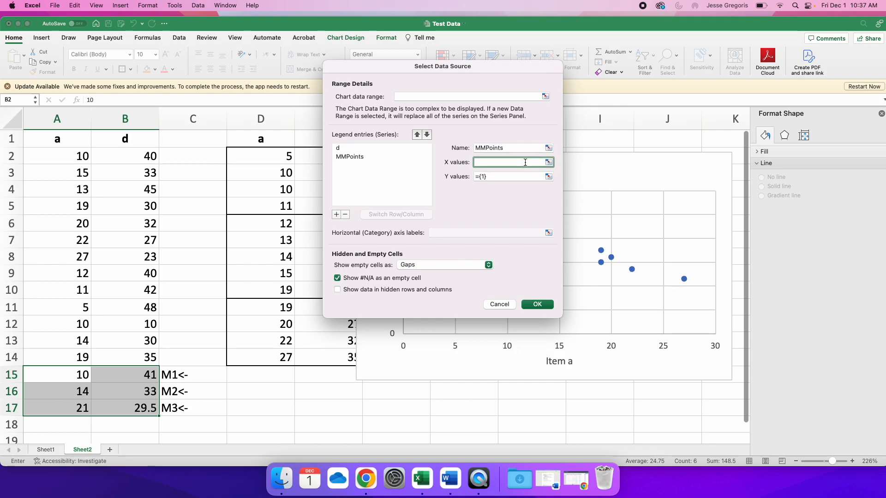
pyautogui.click(548, 162)
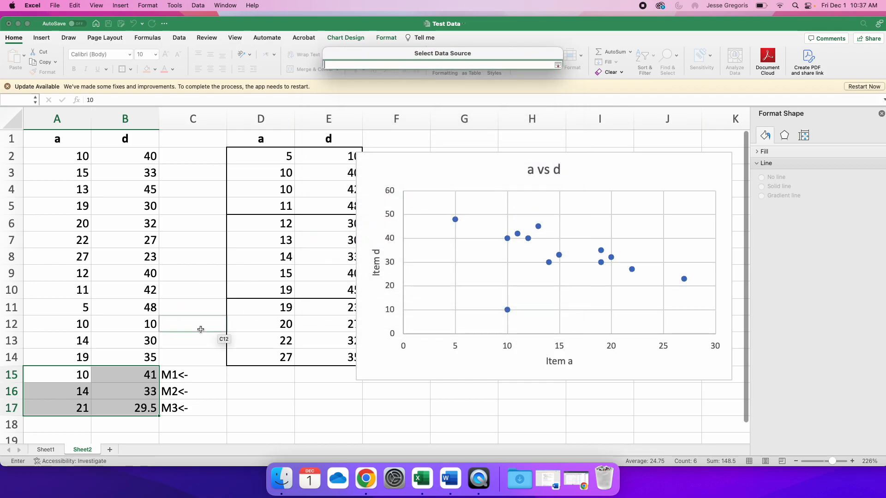
pyautogui.moveTo(74, 376); pyautogui.dragTo(72, 409)
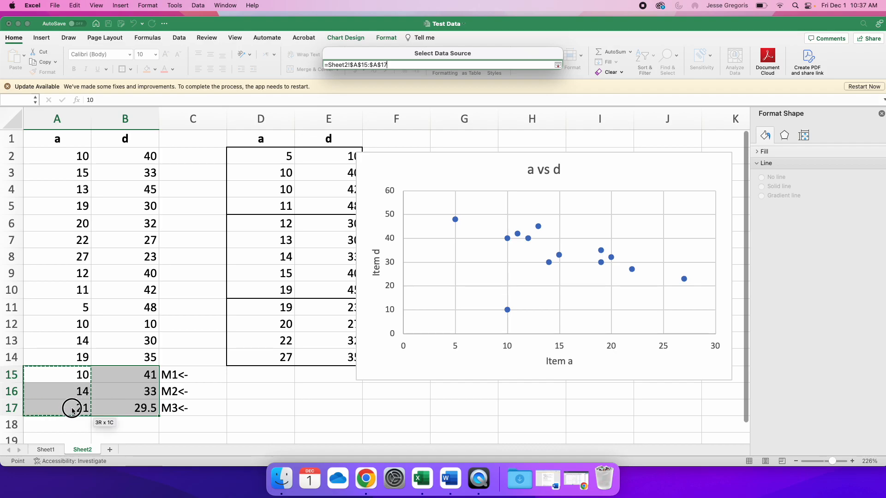
pyautogui.click(558, 66)
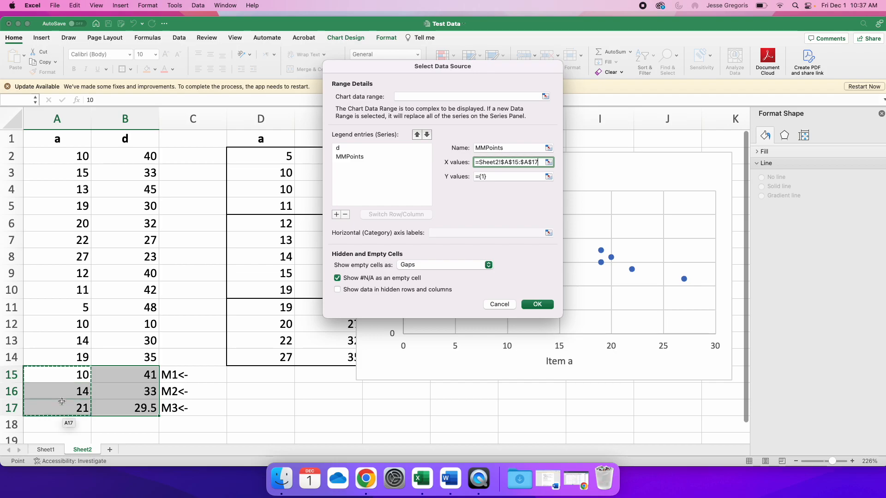
pyautogui.click(549, 177)
pyautogui.moveTo(139, 378); pyautogui.dragTo(137, 408)
pyautogui.click(557, 64)
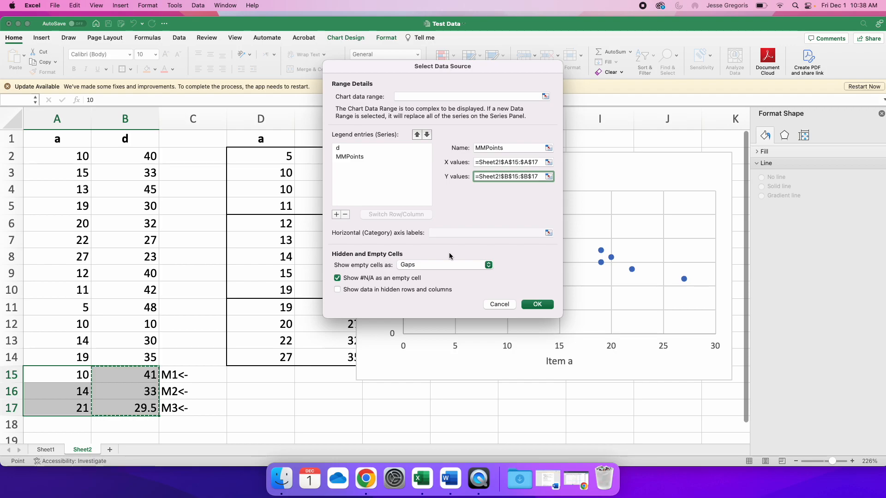
pyautogui.click(537, 305)
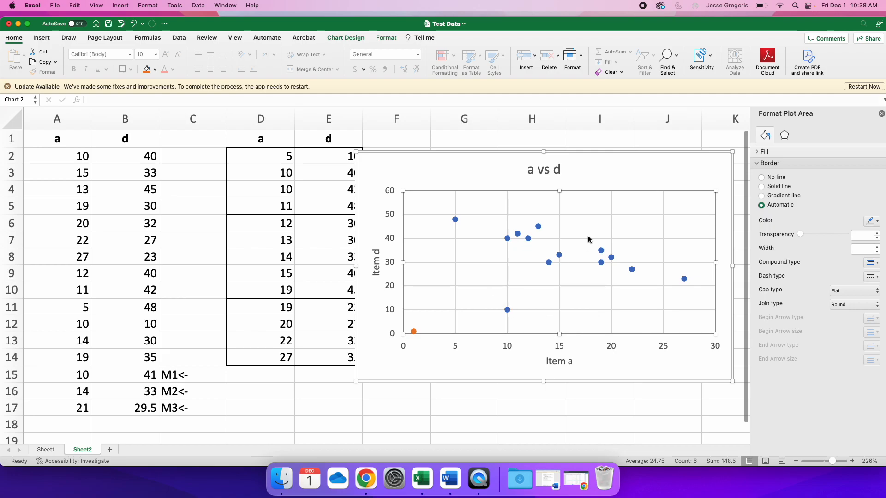
# - Examine the misplaced MMPoints marker in the chart, including its series formula and series formatting options
pyautogui.click(588, 179)
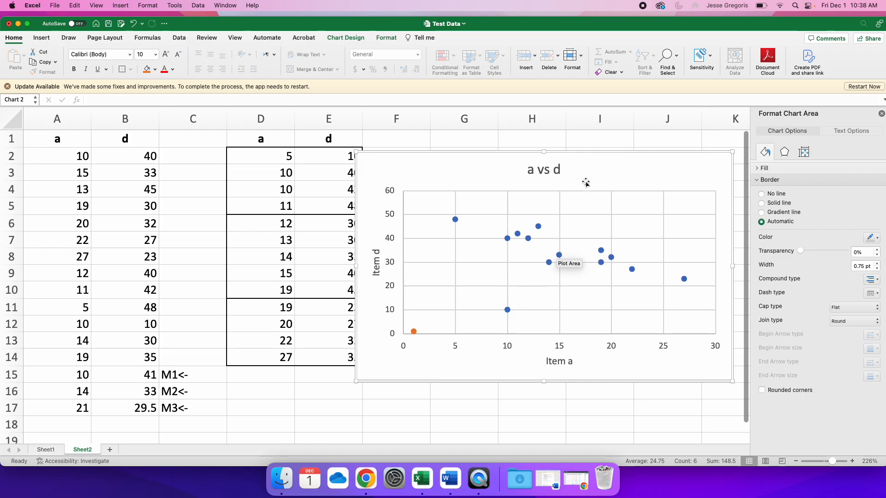
pyautogui.click(413, 331)
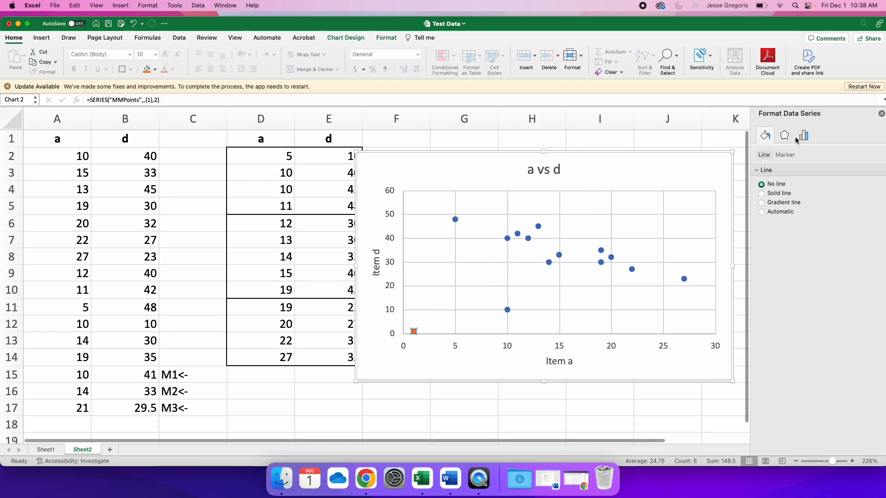
pyautogui.click(788, 137)
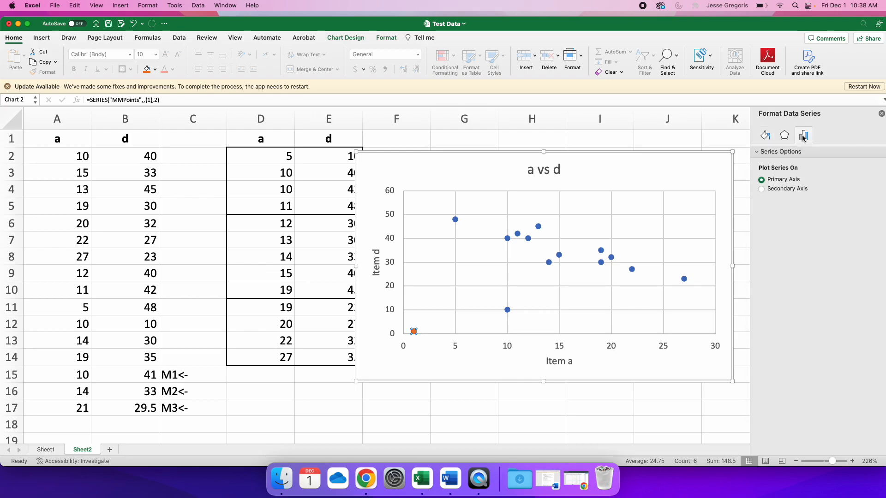
pyautogui.click(765, 137)
pyautogui.click(609, 169)
pyautogui.click(548, 401)
# - Reopen the chart's data source settings and set the MMPoints series' X values to Sheet2 cells A15:A17
pyautogui.click(623, 161)
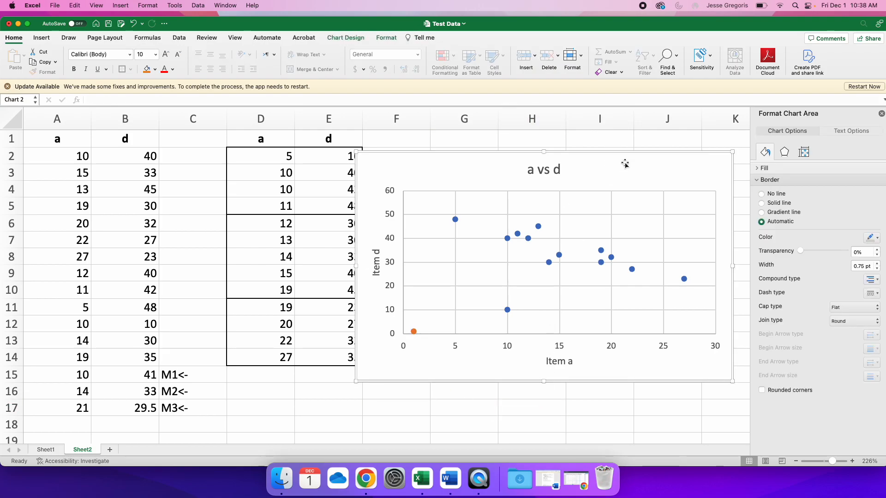
pyautogui.rightClick(624, 162)
pyautogui.click(546, 289)
pyautogui.click(553, 239)
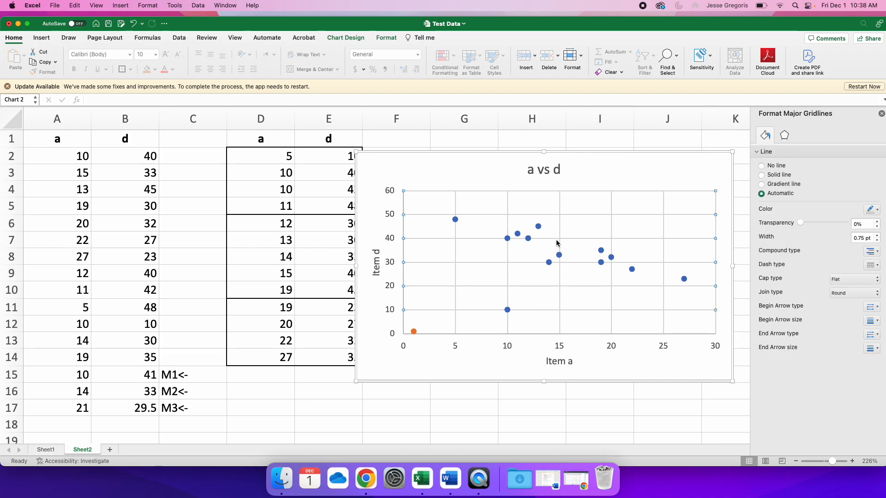
pyautogui.rightClick(592, 190)
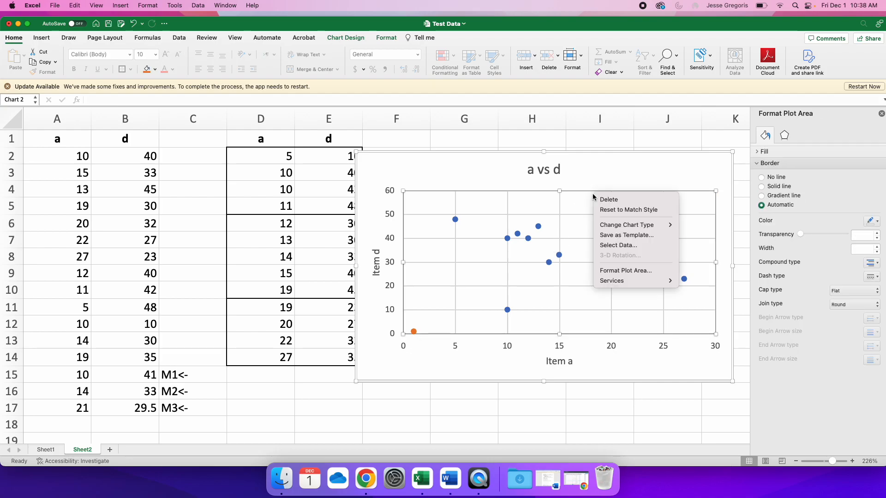
pyautogui.click(604, 246)
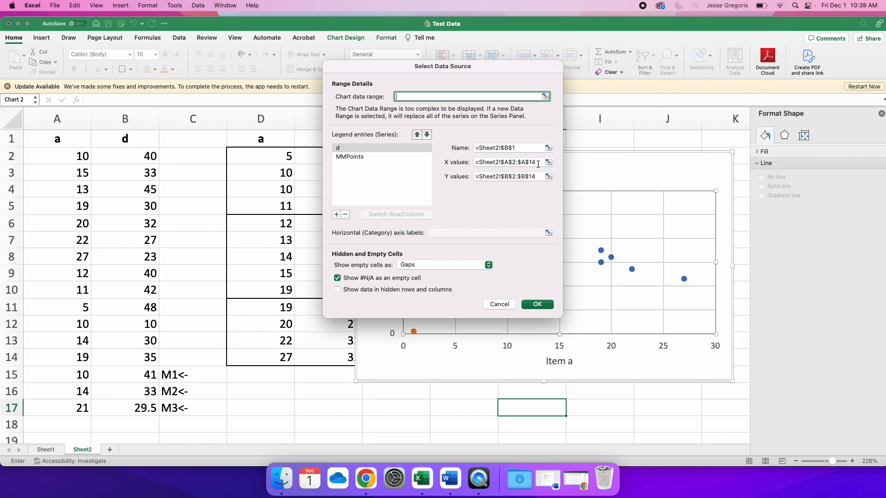
pyautogui.click(382, 157)
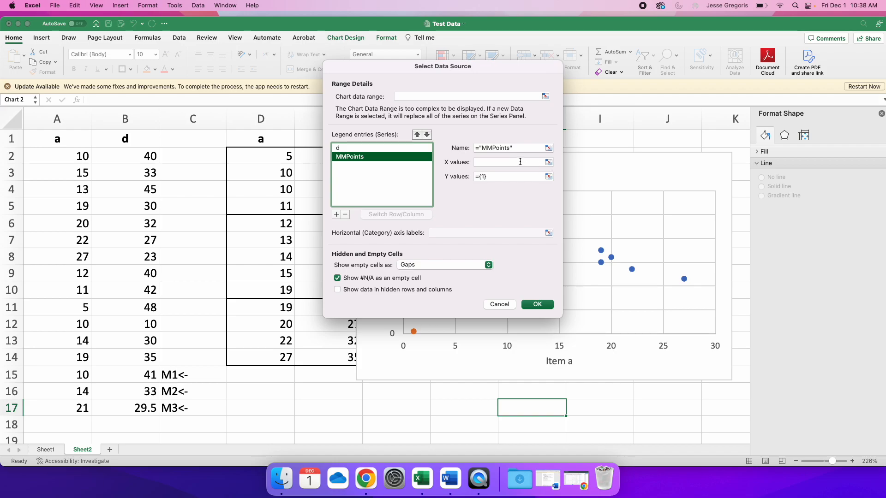
pyautogui.click(480, 163)
pyautogui.click(548, 163)
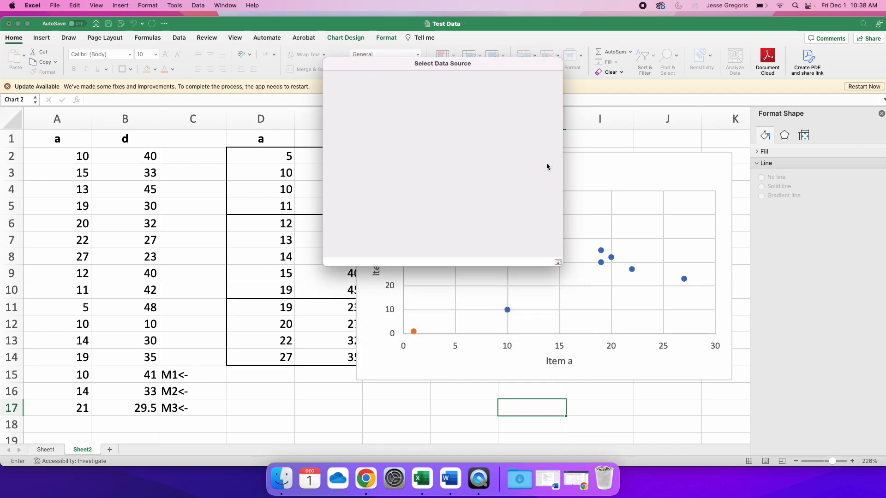
pyautogui.moveTo(73, 372); pyautogui.dragTo(74, 401)
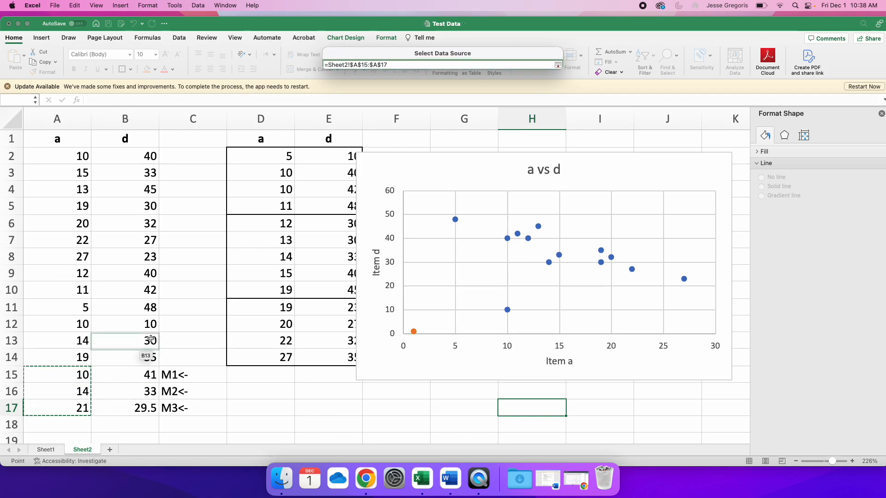
pyautogui.click(558, 64)
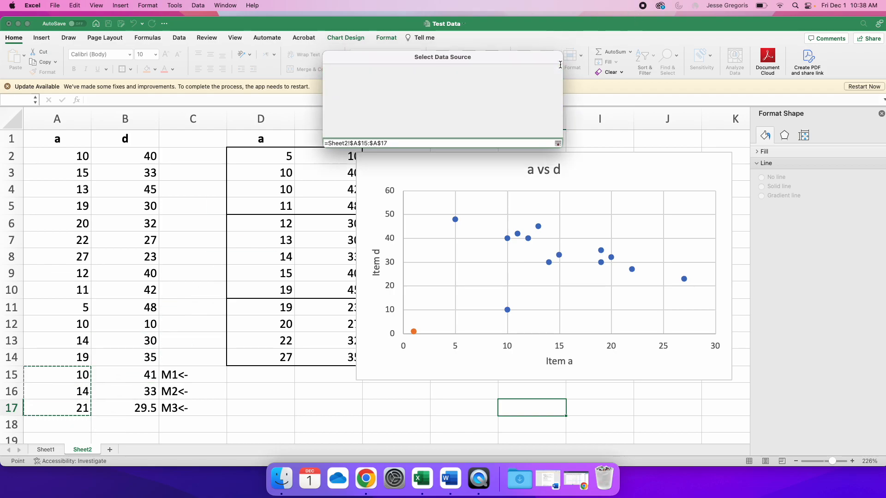
# - Set the MMPoints series' Y values to Sheet2 cells B15:B17 and apply the data source changes
pyautogui.click(550, 179)
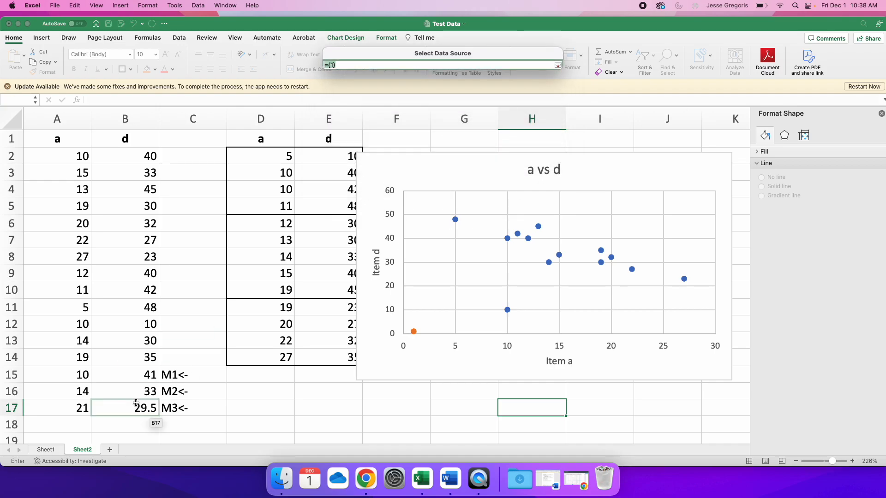
pyautogui.moveTo(125, 373); pyautogui.dragTo(136, 411)
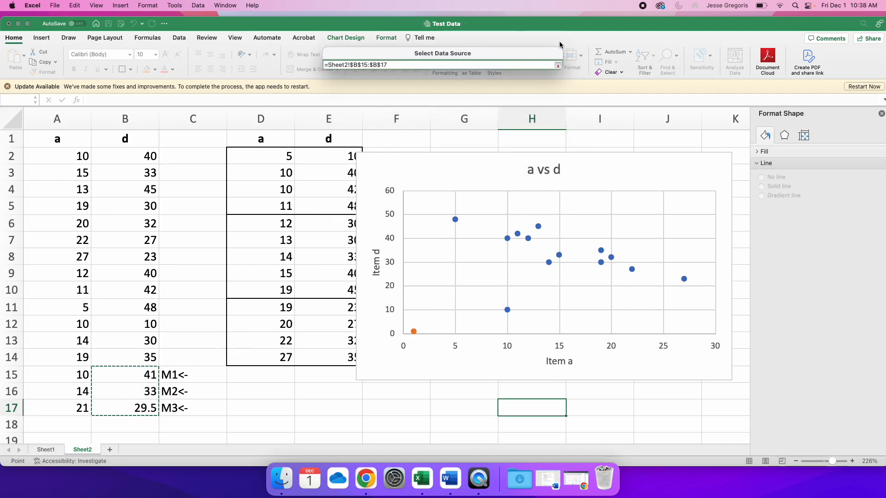
pyautogui.click(558, 65)
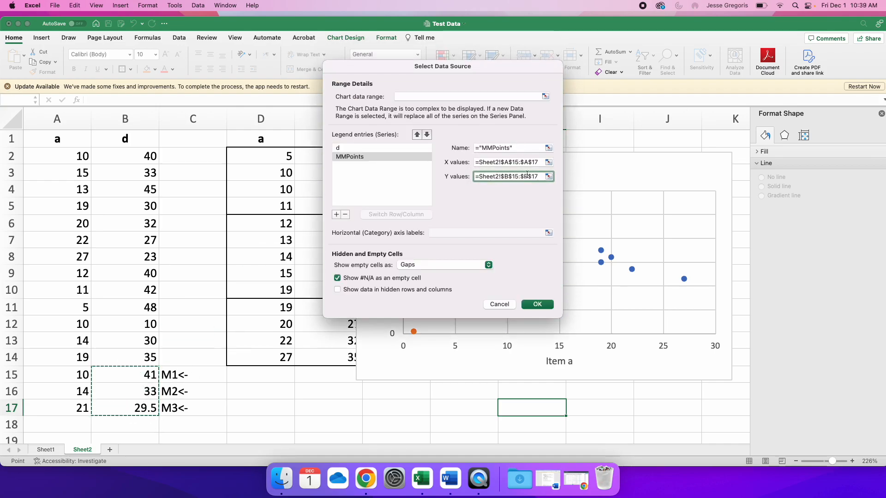
pyautogui.click(536, 304)
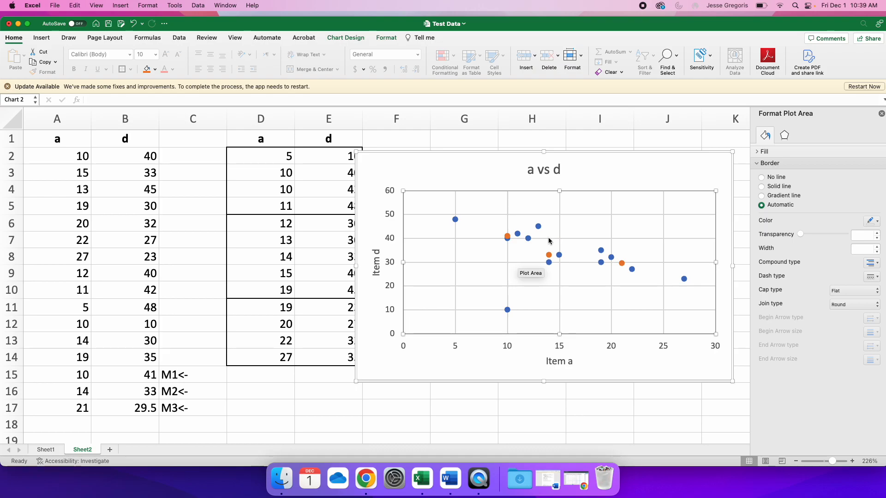
# - Check the MMPoints series in the scatter chart against its source cells in rows 15 to 17
pyautogui.click(629, 140)
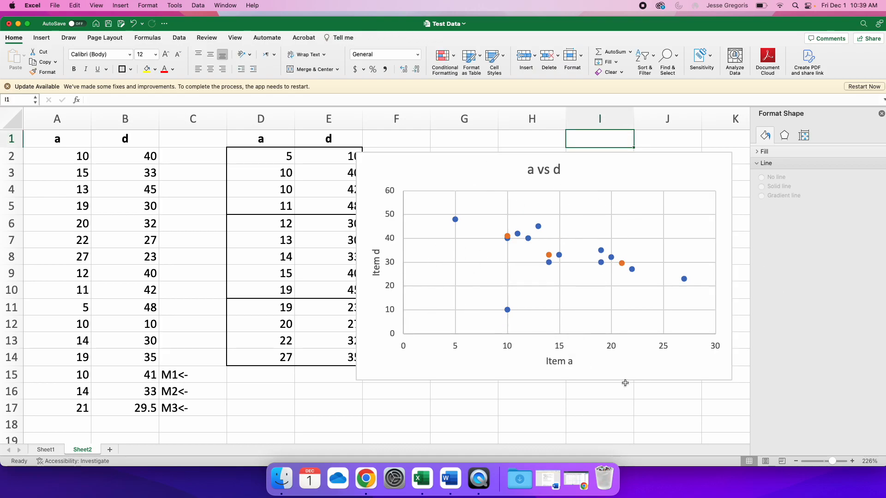
pyautogui.click(508, 237)
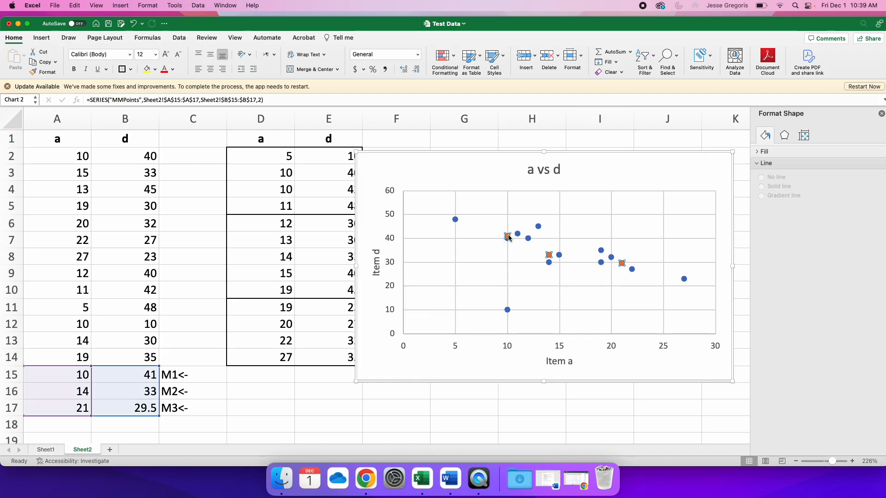
pyautogui.click(559, 284)
pyautogui.click(572, 142)
pyautogui.click(589, 165)
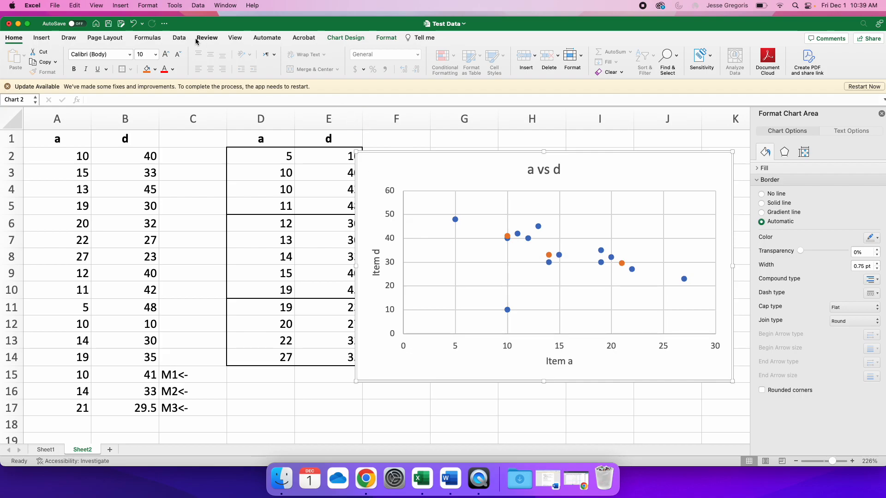
pyautogui.click(64, 42)
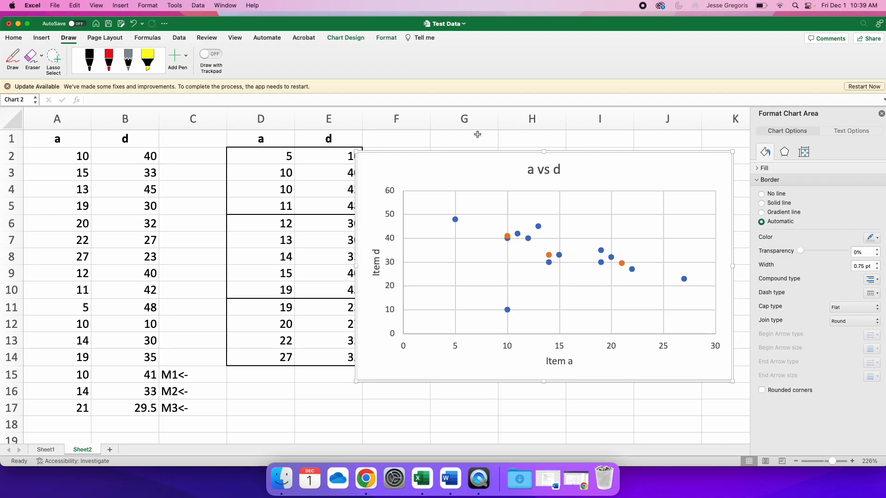
pyautogui.press('super+shift+4')
pyautogui.press('Escape')
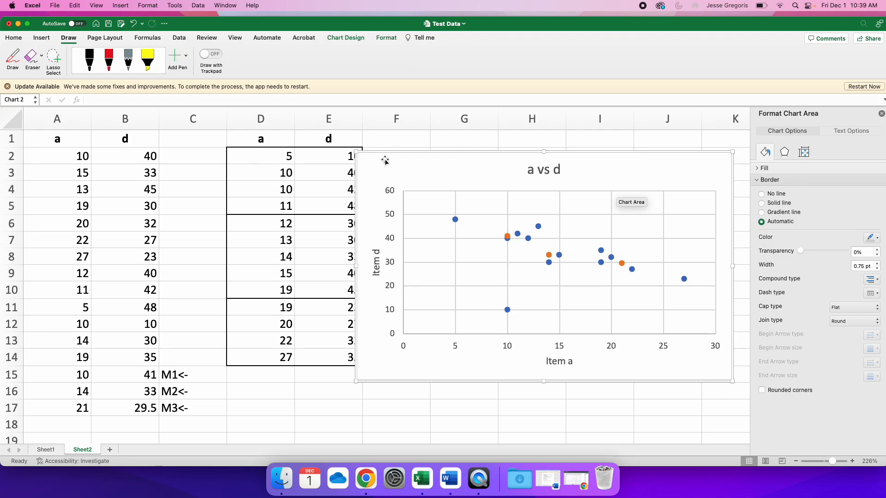
pyautogui.press('super+shift+4')
pyautogui.moveTo(360, 155); pyautogui.dragTo(429, 196)
# - Deselect the chart, capture a screenshot of the whole a vs d chart area and open the capture for markup
pyautogui.click(604, 143)
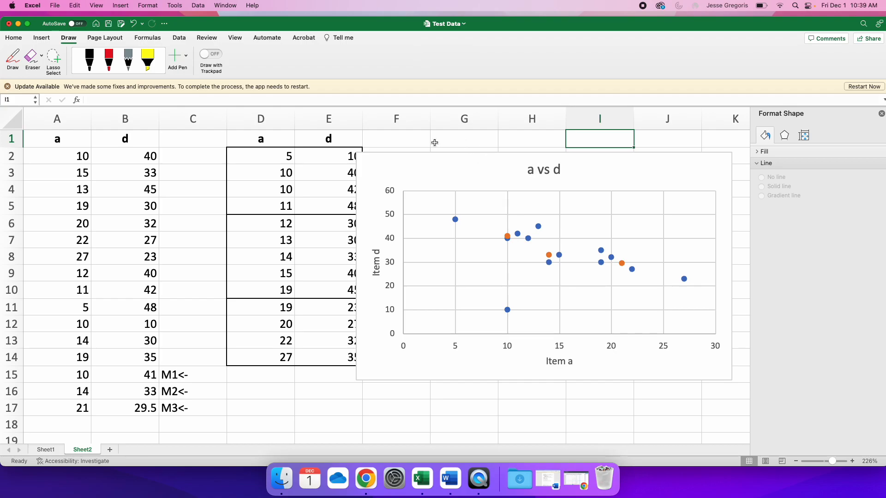
pyautogui.press('shift+super+4')
pyautogui.moveTo(358, 154); pyautogui.dragTo(728, 375)
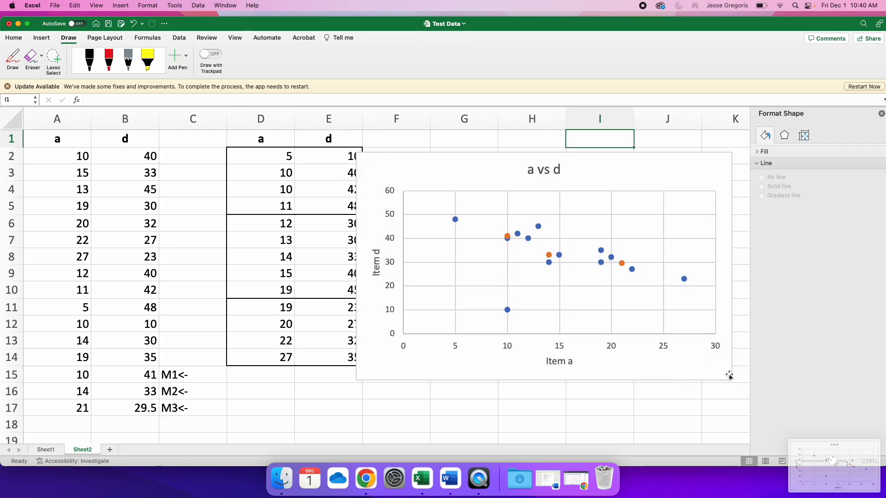
pyautogui.click(818, 470)
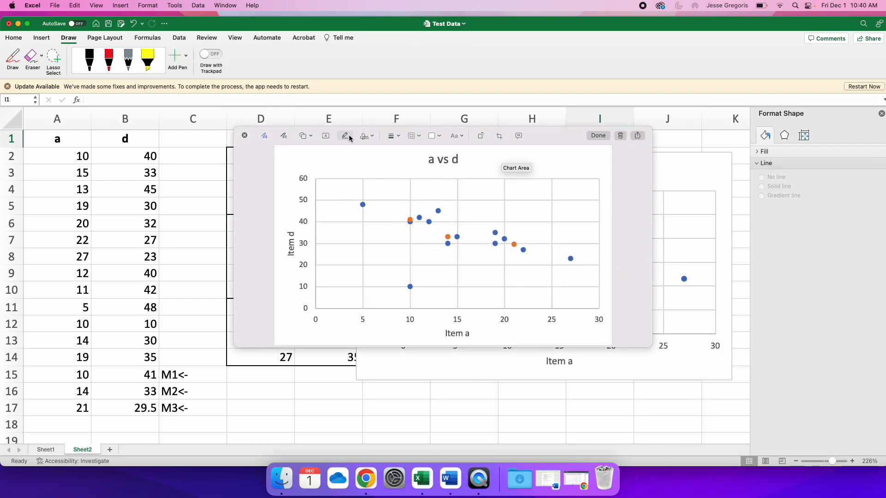
# - Try a line through the orange median points on the chart screenshot with no fill and a black outline, and undo it
pyautogui.click(304, 136)
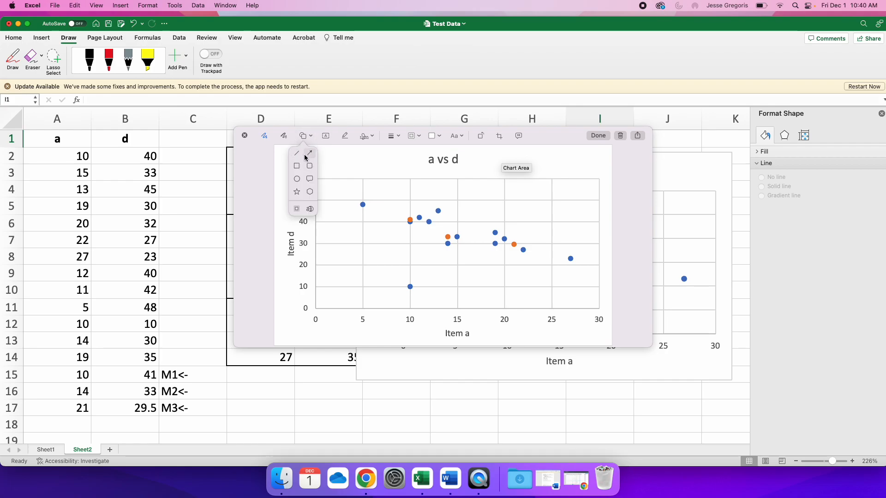
pyautogui.click(298, 152)
pyautogui.moveTo(420, 217)
pyautogui.mouseDown()
pyautogui.moveTo(512, 253)
pyautogui.moveTo(535, 252)
pyautogui.mouseUp()
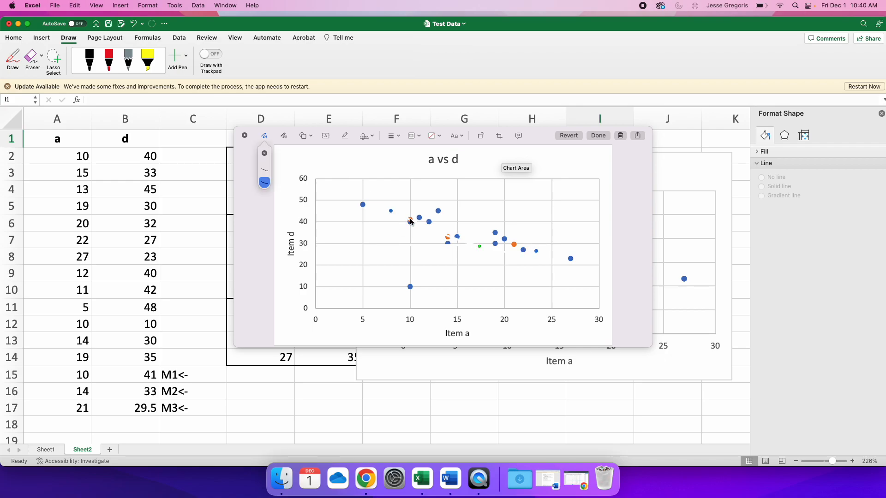
pyautogui.click(434, 135)
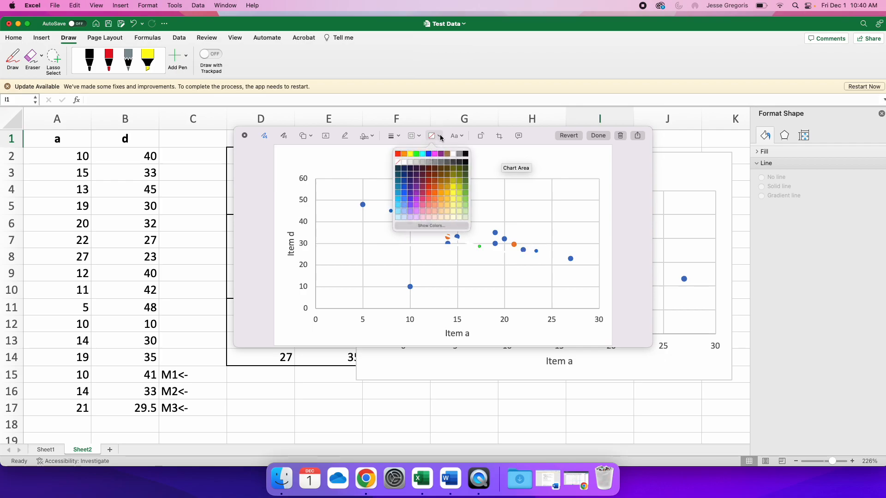
pyautogui.click(467, 154)
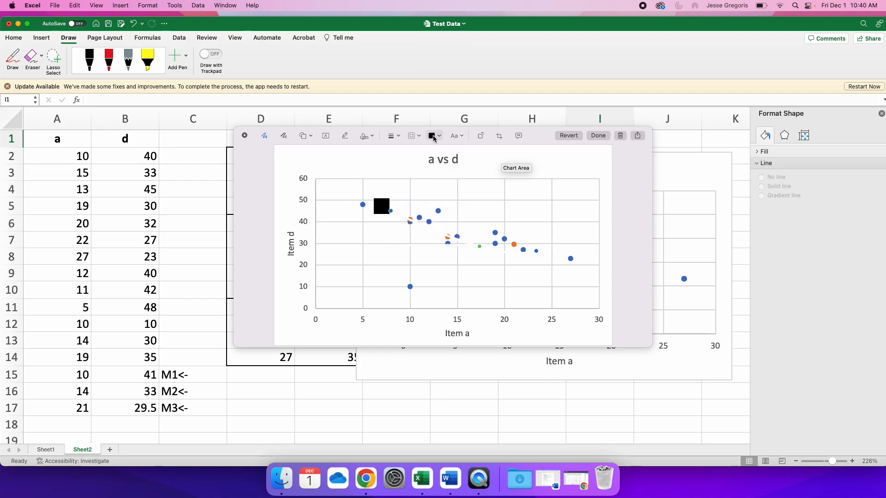
pyautogui.click(433, 136)
pyautogui.click(396, 163)
pyautogui.click(412, 135)
pyautogui.click(446, 156)
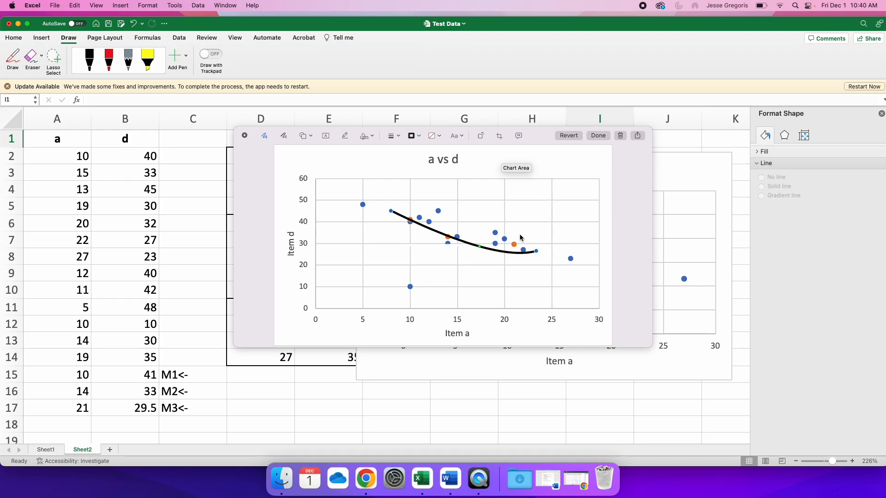
pyautogui.press('super+z')
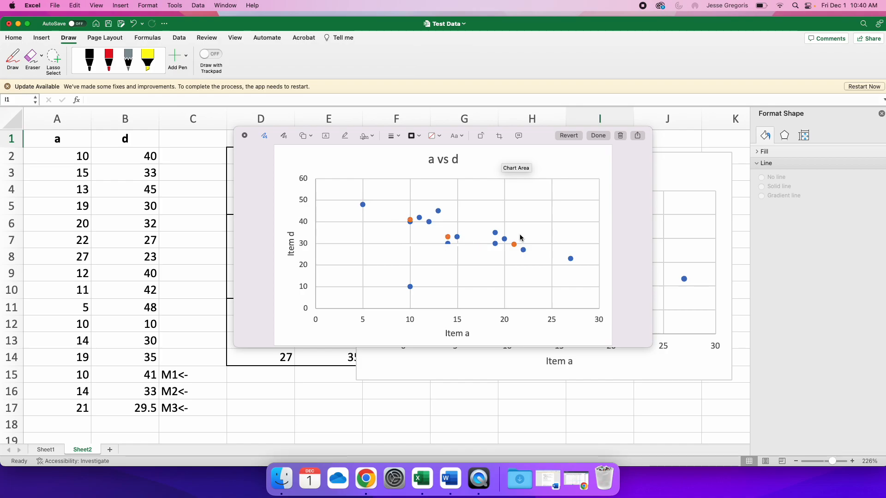
# - Draw a straight black line across the chart screenshot from about (2.5, 53) to about (29, 20)
pyautogui.click(418, 137)
pyautogui.click(447, 155)
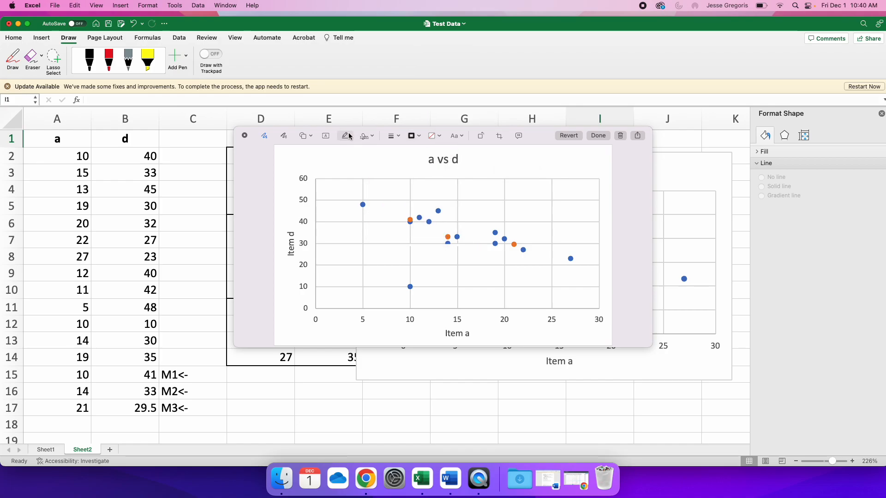
pyautogui.click(304, 136)
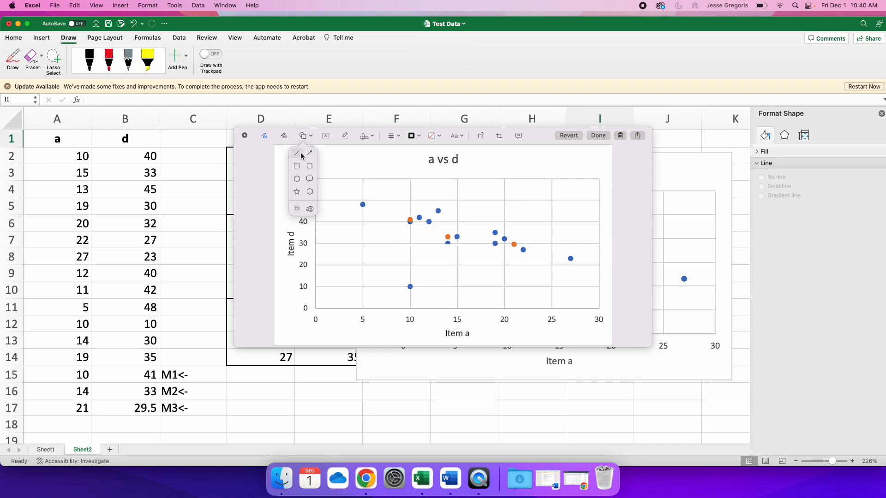
pyautogui.click(301, 156)
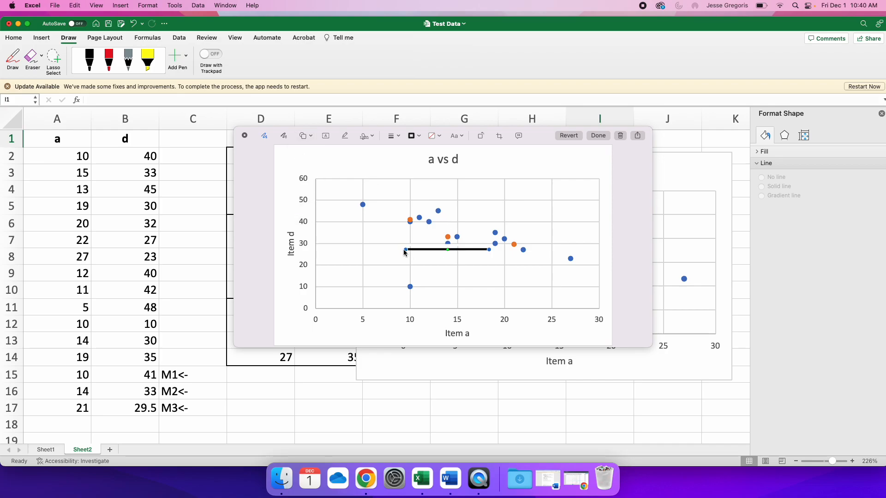
pyautogui.moveTo(406, 250); pyautogui.dragTo(340, 194)
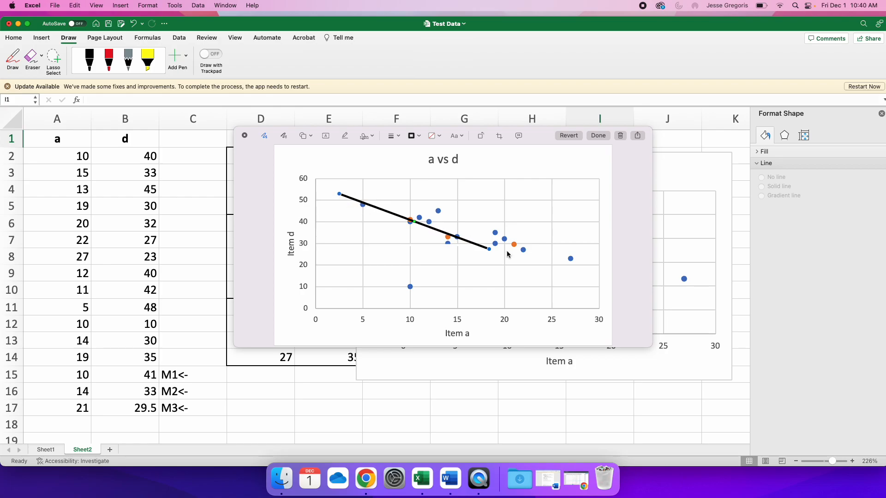
pyautogui.moveTo(489, 249); pyautogui.dragTo(590, 266)
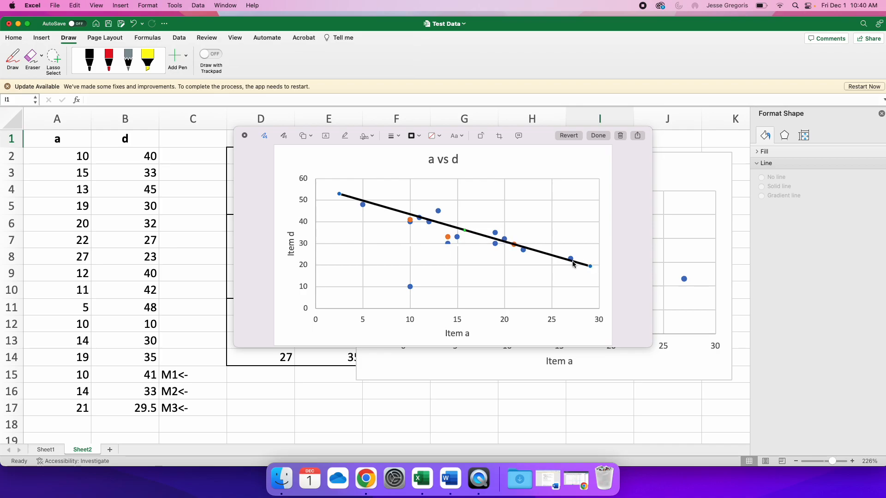
# - Adjust both line endpoints to about (1.5, 49) and (29, 22) so it runs through the first and third orange median points
pyautogui.moveTo(339, 194); pyautogui.dragTo(336, 201)
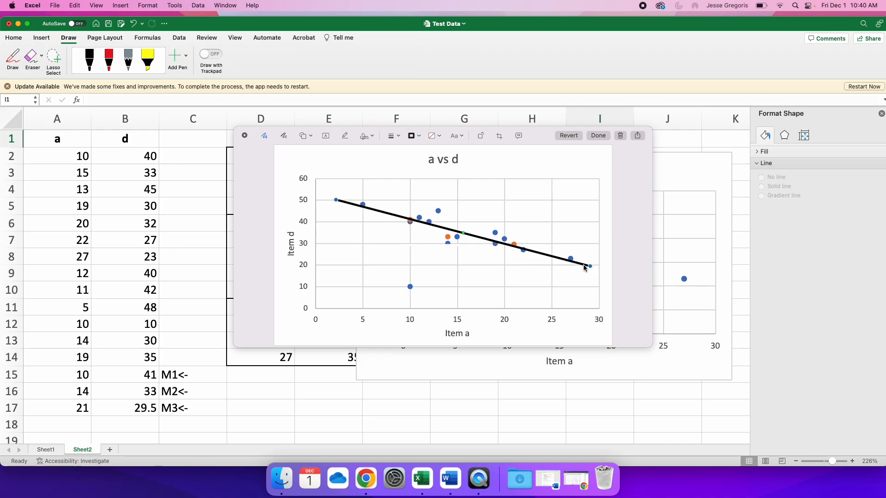
pyautogui.moveTo(592, 269); pyautogui.dragTo(592, 262)
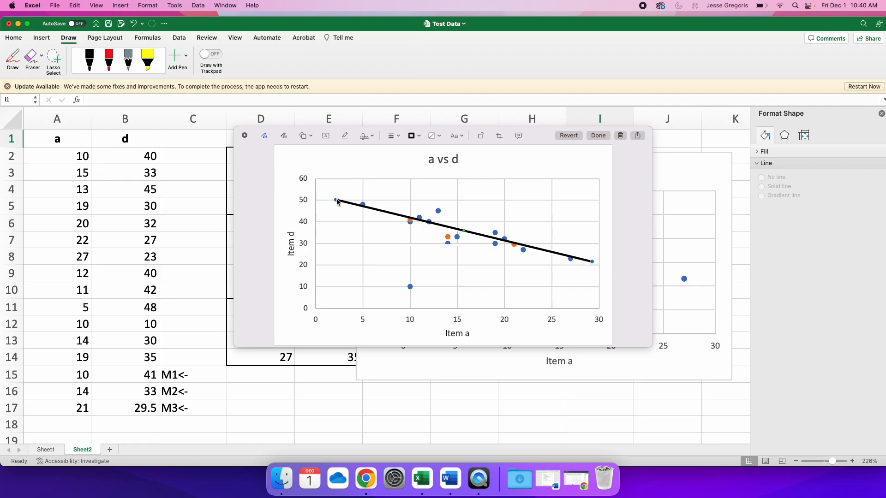
pyautogui.moveTo(337, 201); pyautogui.dragTo(331, 203)
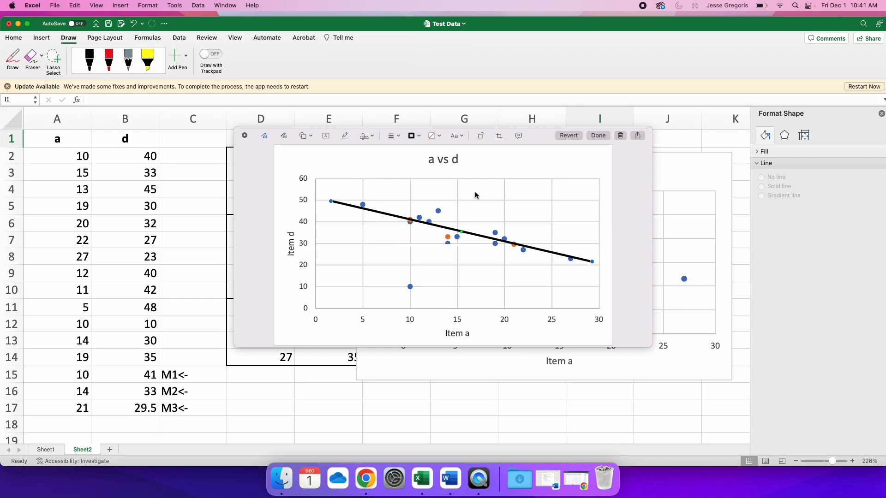
# - Try shifting the line down toward the middle orange median point, and move it back up to its starting height
pyautogui.press('Down')
pyautogui.press('Down')
pyautogui.press('Down')
pyautogui.press('Down')
pyautogui.press('Down')
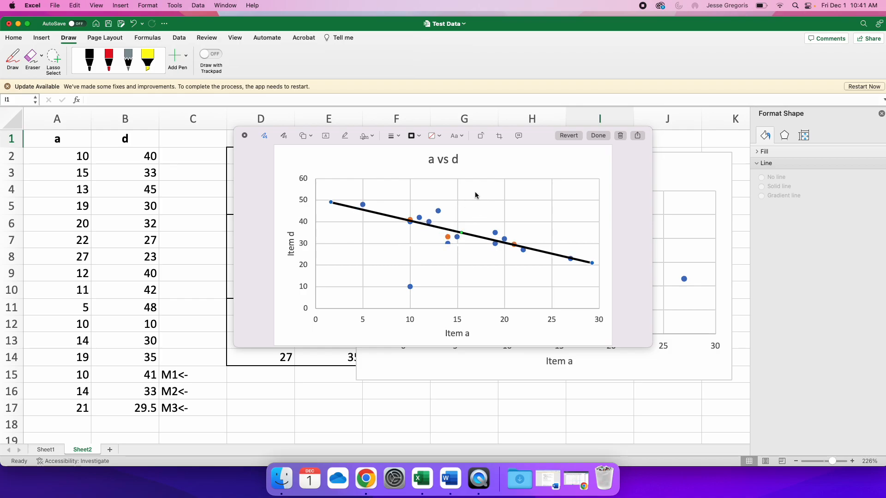
pyautogui.press('Down')
pyautogui.press('Down')
pyautogui.press('Down')
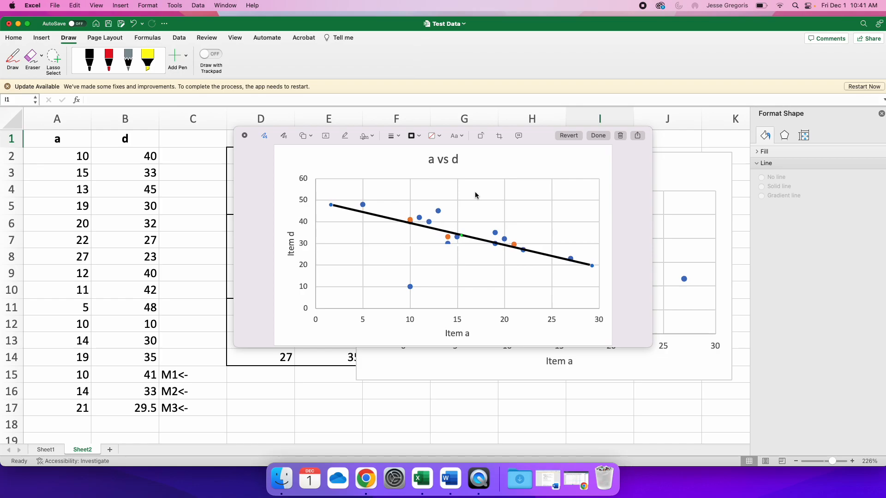
pyautogui.press('Up')
pyautogui.press('Up')
pyautogui.press('Up')
pyautogui.press('Up')
pyautogui.press('Up')
pyautogui.press('Up')
pyautogui.press('Up')
pyautogui.press('Up')
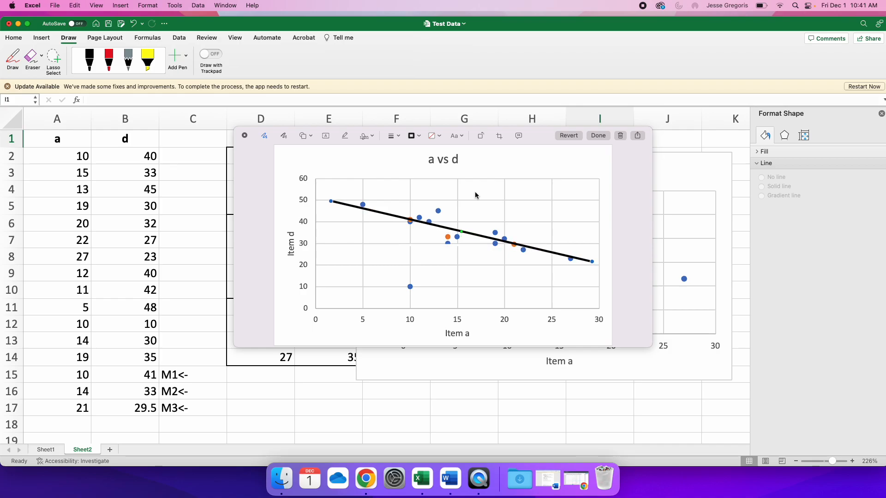
# - Shift the whole line down eight small increments toward the middle orange median point, keeping its slope
pyautogui.press('Down')
pyautogui.press('Down')
pyautogui.press('Down')
pyautogui.press('Down')
pyautogui.press('Down')
pyautogui.press('Down')
pyautogui.press('Down')
pyautogui.press('Down')
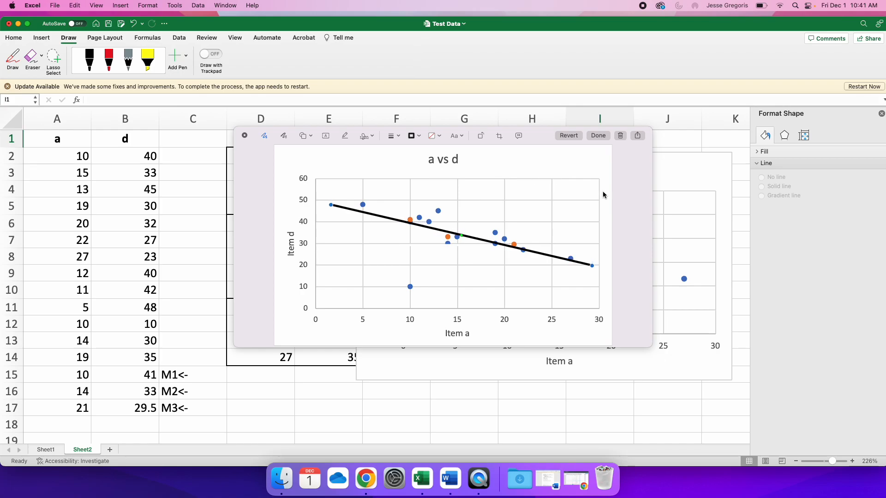
# - Finish the markup, switch to the desktop and open the annotated chart screenshot in Preview
pyautogui.click(598, 136)
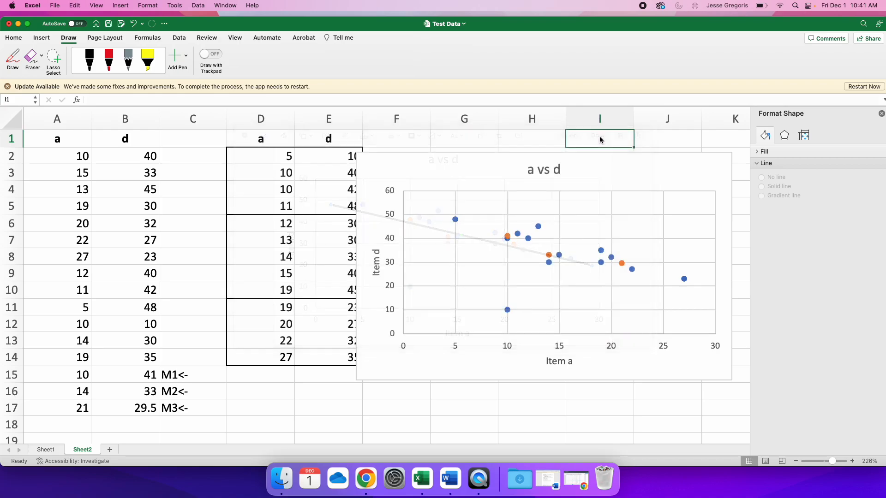
pyautogui.hotkey('ctrl', 'Right')
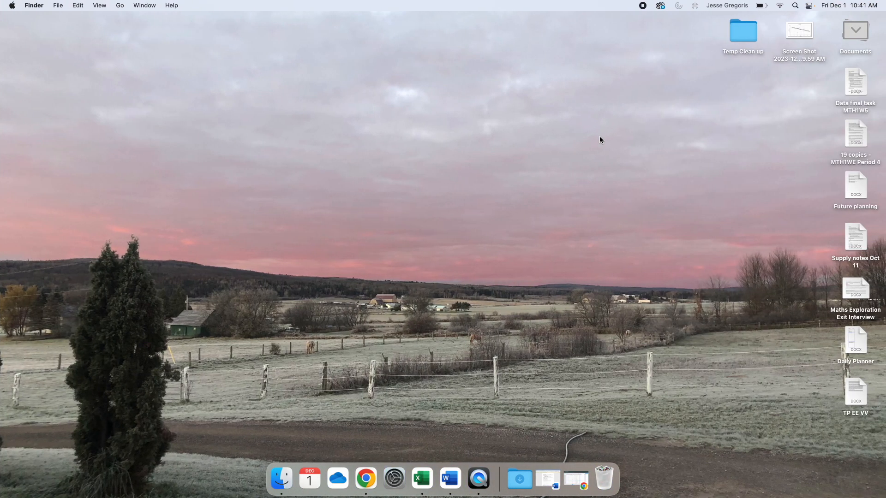
pyautogui.click(802, 38)
pyautogui.doubleClick(802, 38)
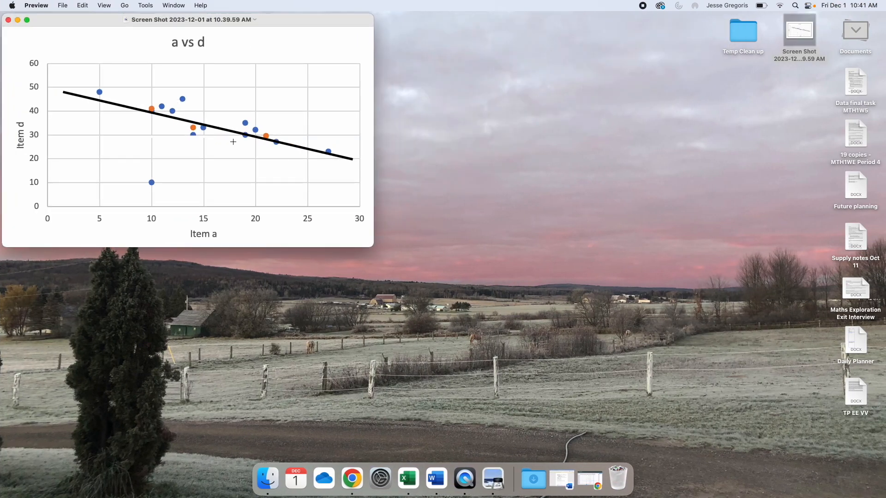